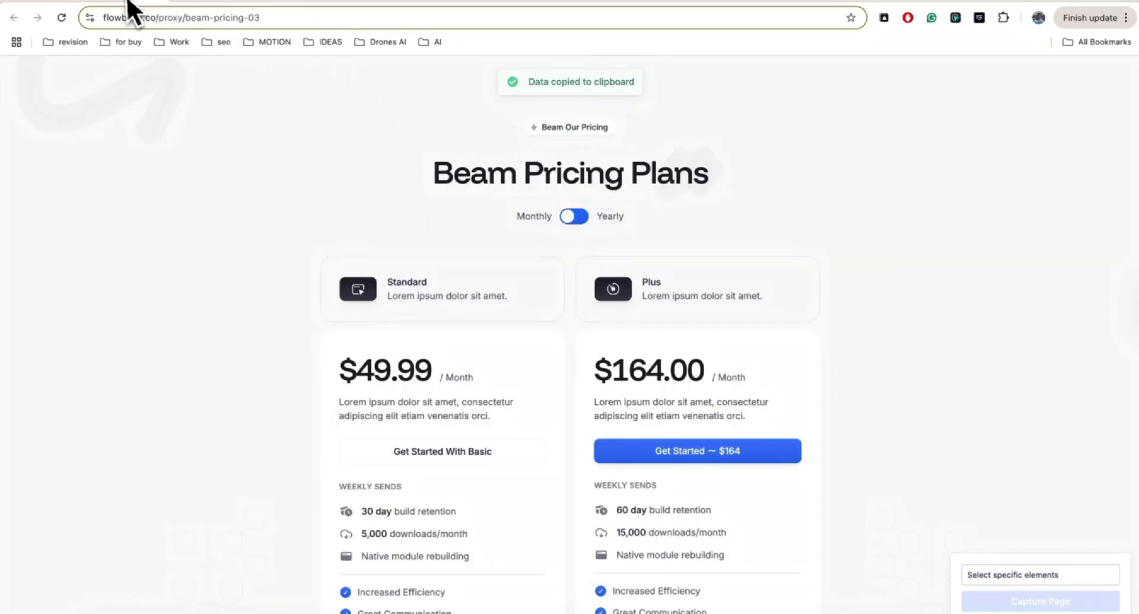
# Paste the copied Beam pricing section into the WordPress post.
pyautogui.click(128, 2)
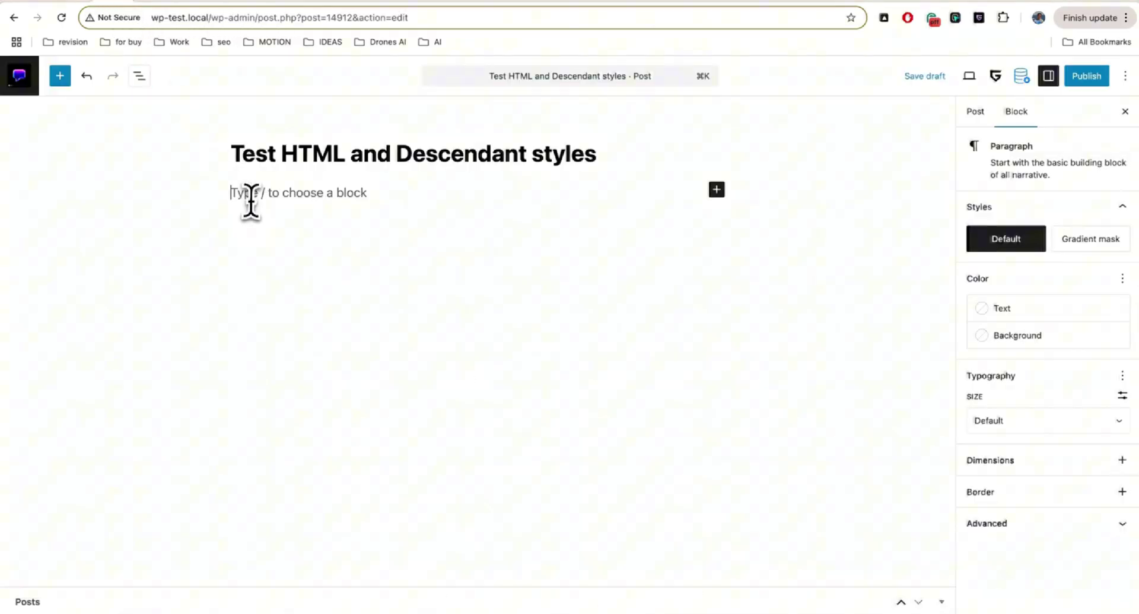
pyautogui.press('super+v')
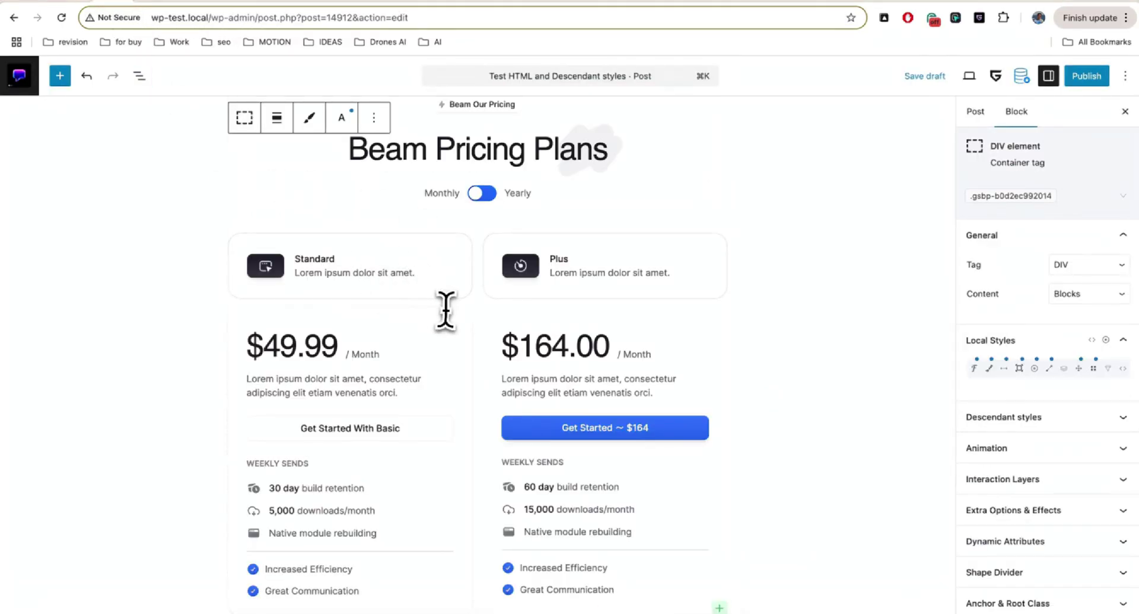
pyautogui.click(988, 419)
pyautogui.scroll(-10, 991, 433)
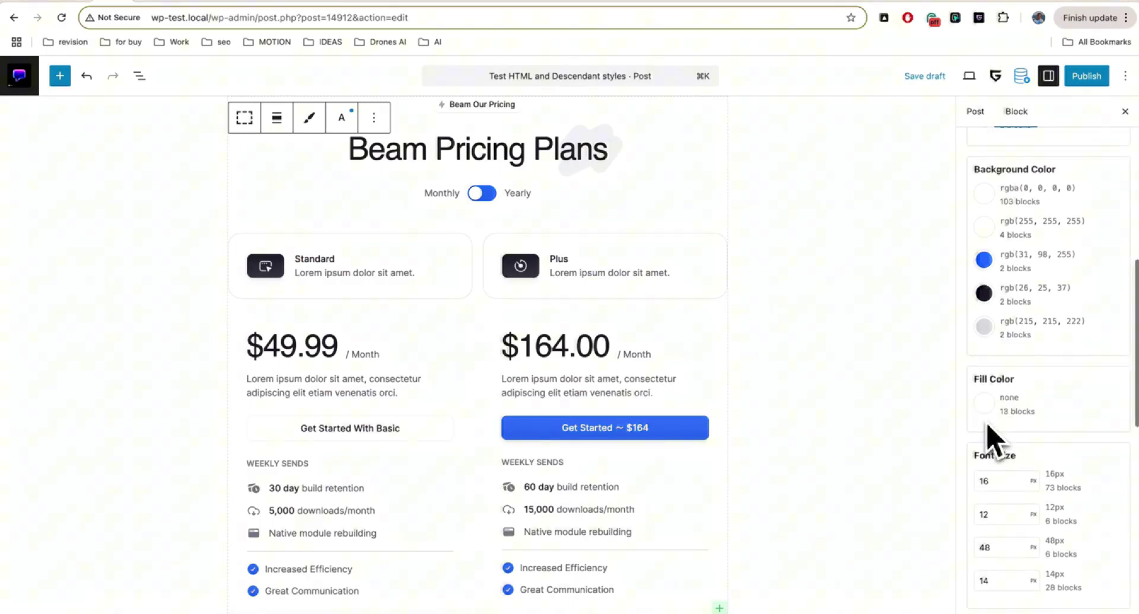
# Recolour the blue rgb(31, 98, 255) accents to the purple preset and change font size 48 to 38.
pyautogui.click(984, 260)
pyautogui.scroll(-5, 947, 402)
pyautogui.click(947, 441)
pyautogui.scroll(-5, 1033, 424)
pyautogui.write('3')
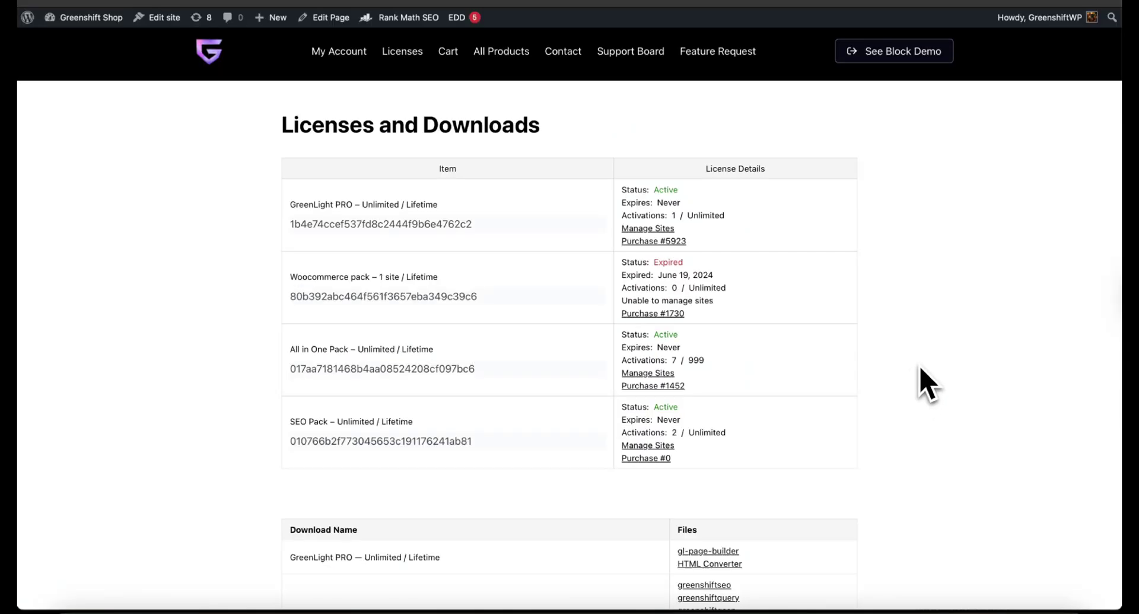
# Download the HTML Converter file listed under GreenLight PRO and allow the download.
pyautogui.scroll(-2, 927, 384)
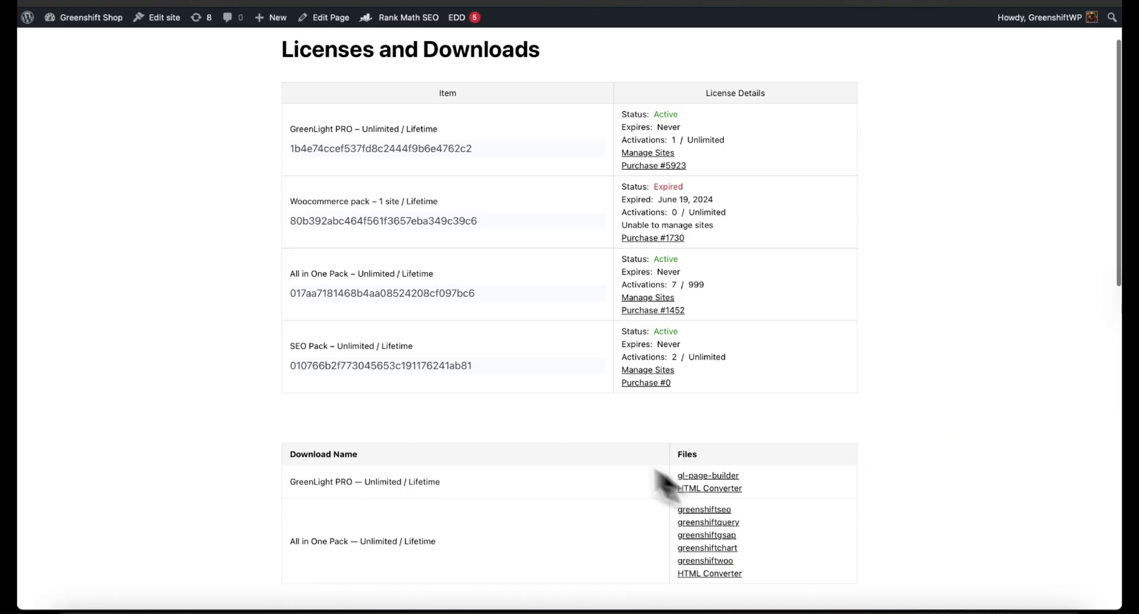
pyautogui.scroll(2, 554, 432)
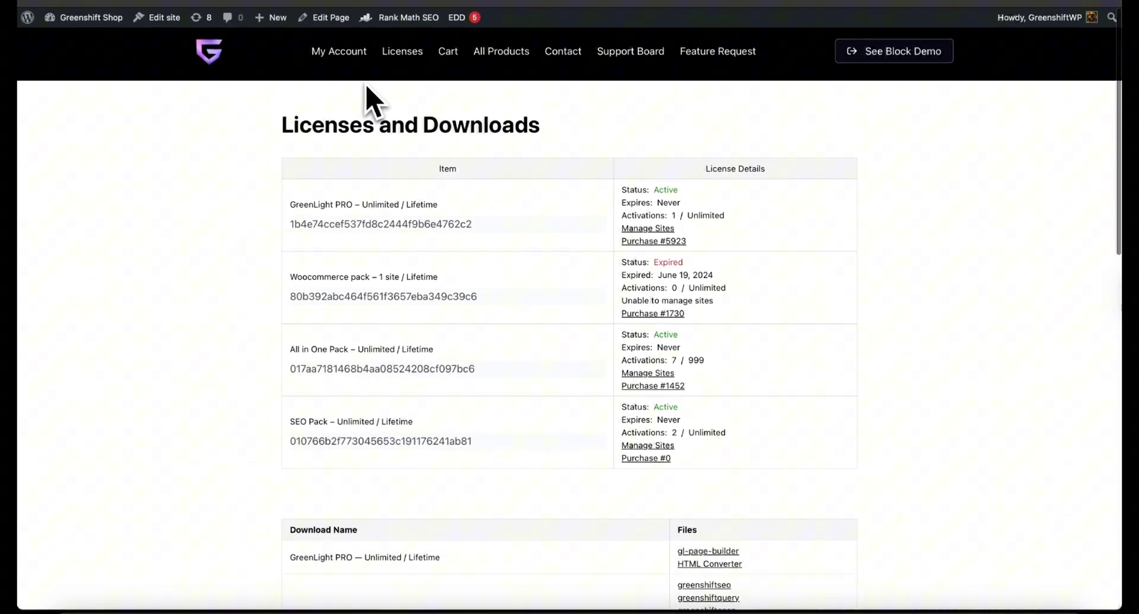
pyautogui.scroll(-3, 493, 139)
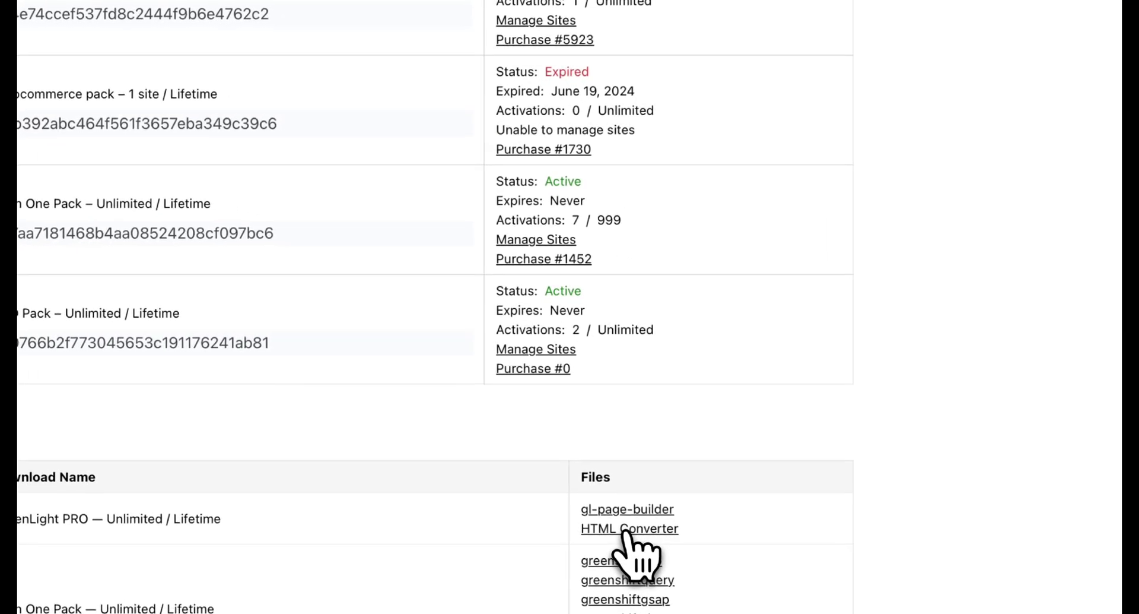
pyautogui.click(625, 529)
pyautogui.click(588, 321)
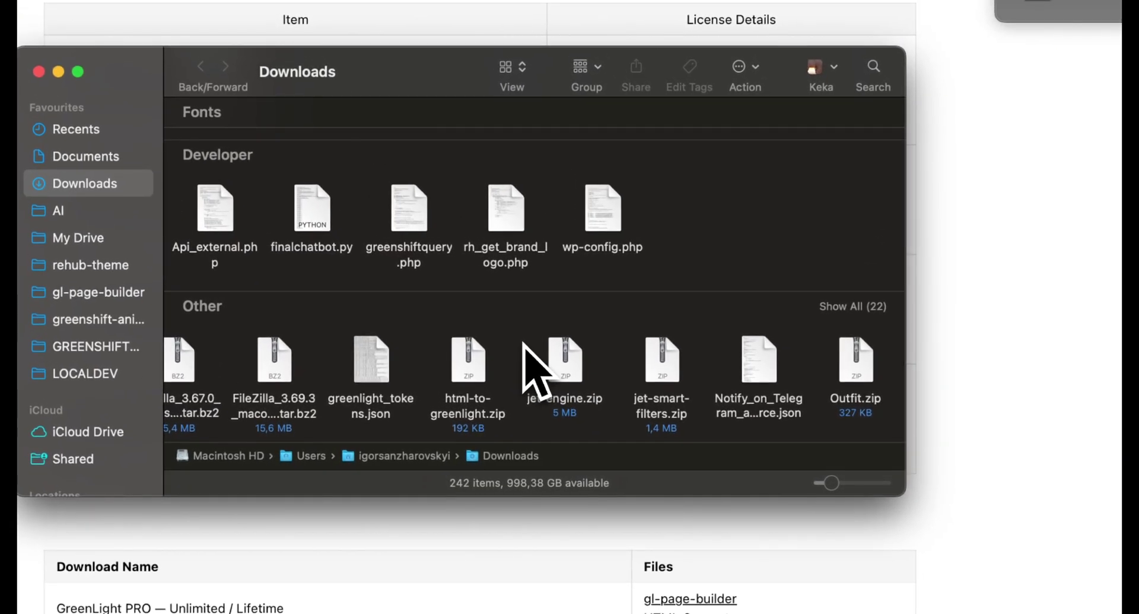
# Extract html-to-greenlight.zip in Downloads to get the html-to-greenlight folder.
pyautogui.click(480, 375)
pyautogui.doubleClick(479, 375)
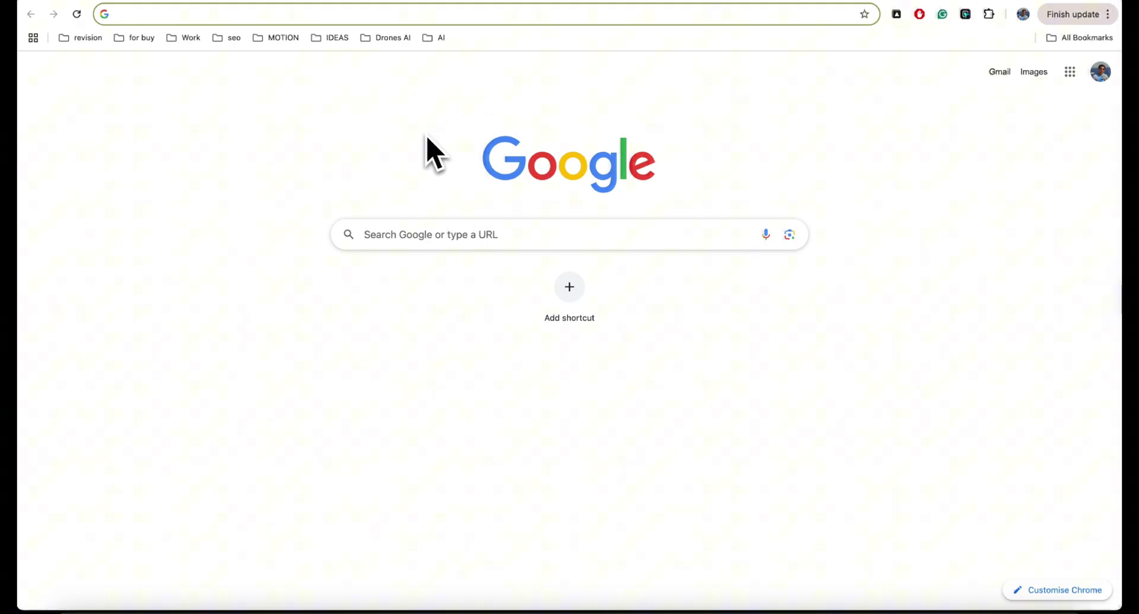
# Load the html-to-greenlight folder as an unpacked extension on Chrome's Extensions page.
pyautogui.click(990, 18)
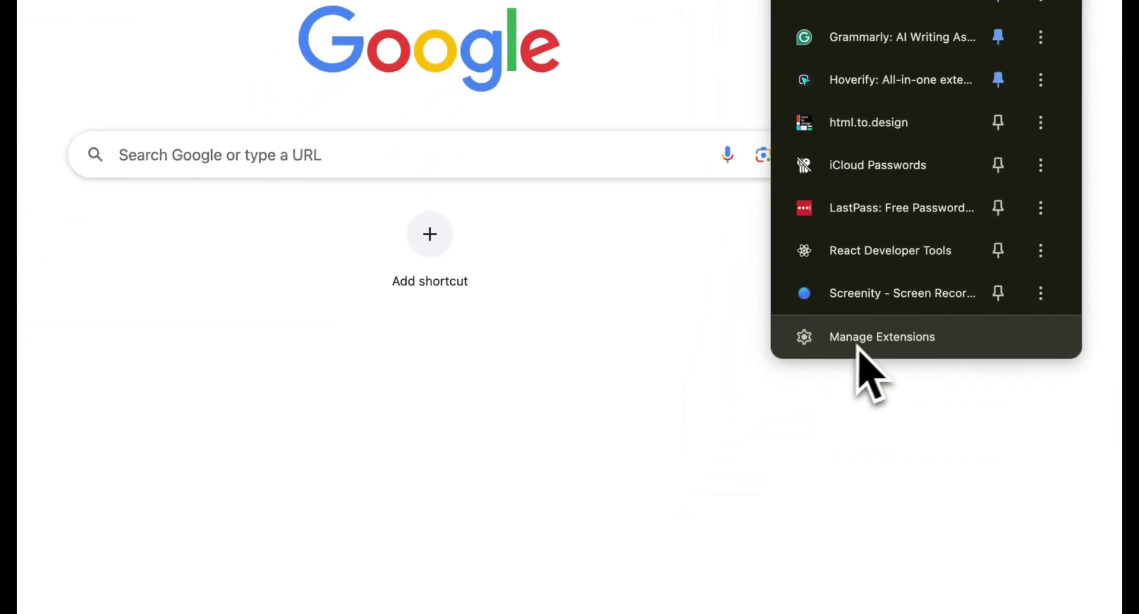
pyautogui.click(867, 343)
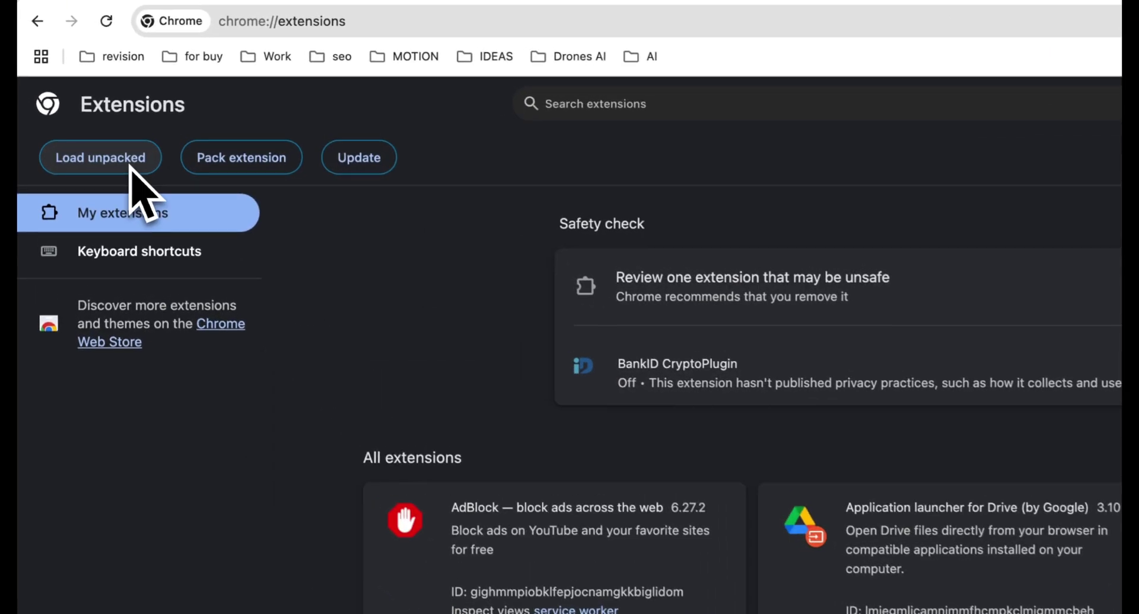
pyautogui.click(95, 108)
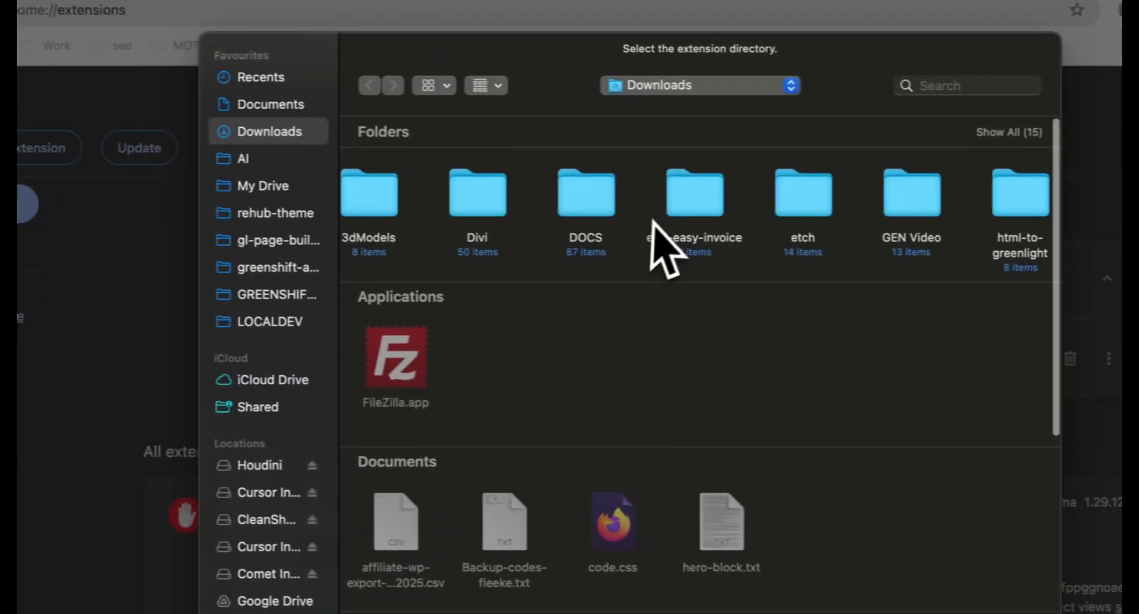
pyautogui.hscroll(5, 843, 244)
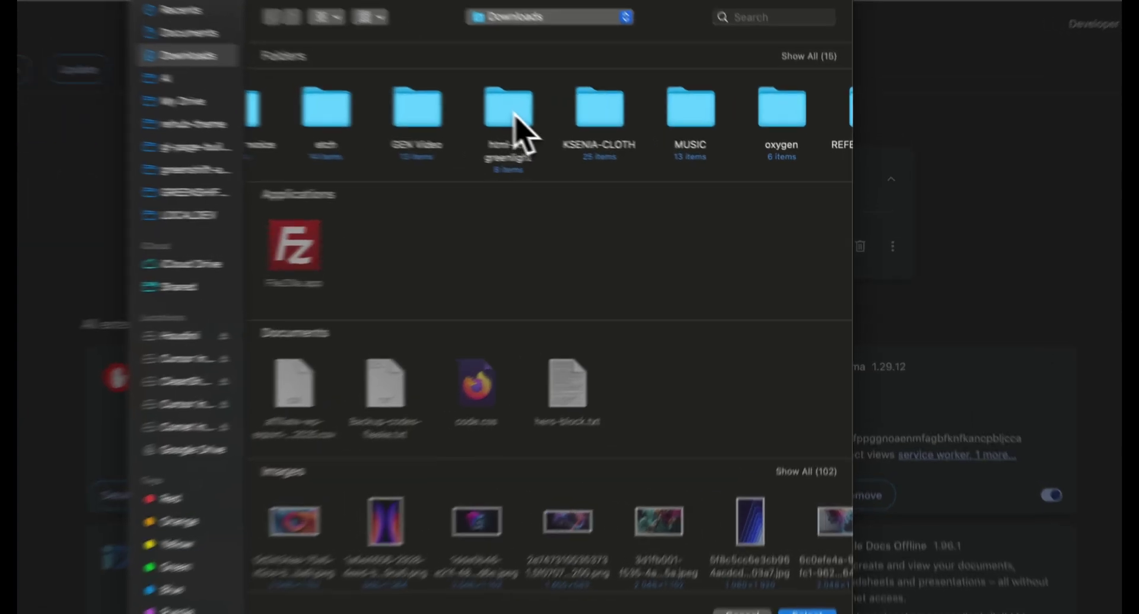
pyautogui.click(583, 140)
pyautogui.click(819, 535)
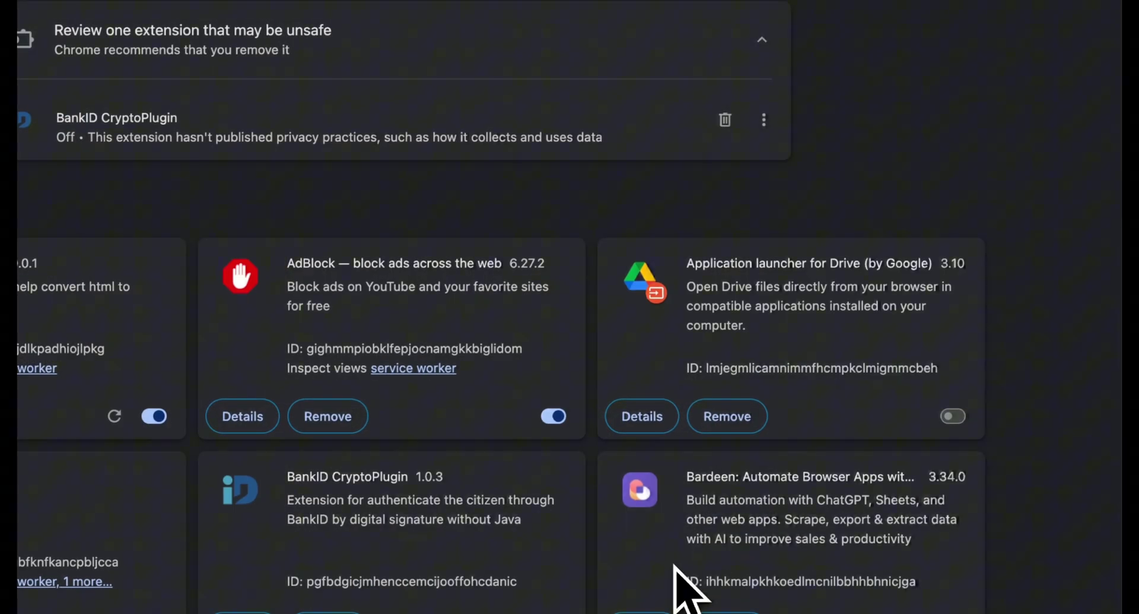
pyautogui.scroll(5, 904, 255)
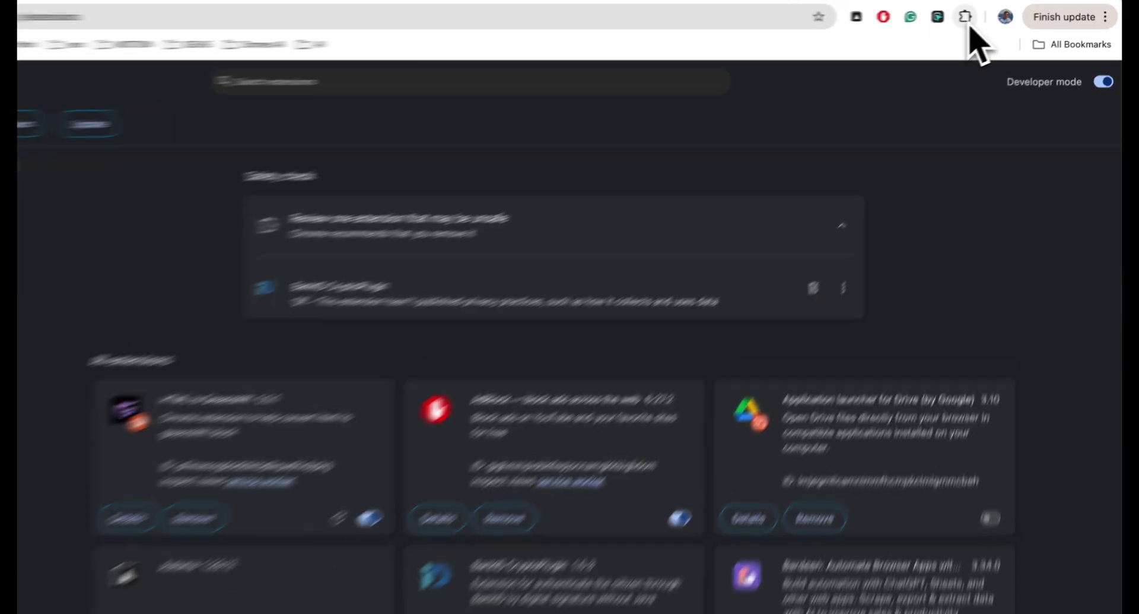
# Pin the HTML to Greenshift extension to the Chrome toolbar.
pyautogui.click(989, 13)
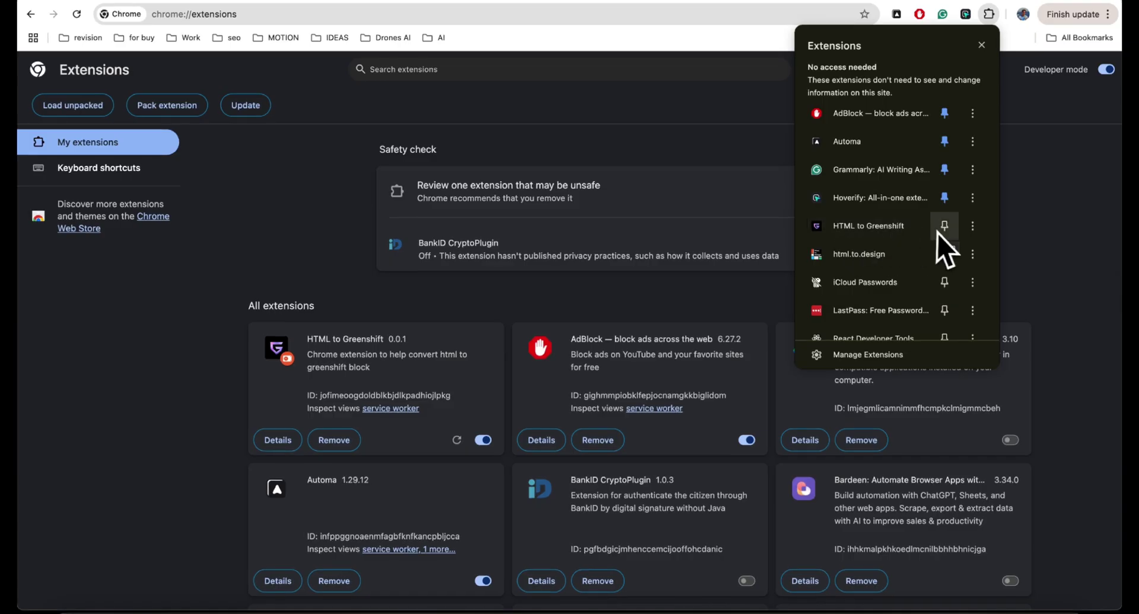
pyautogui.click(944, 226)
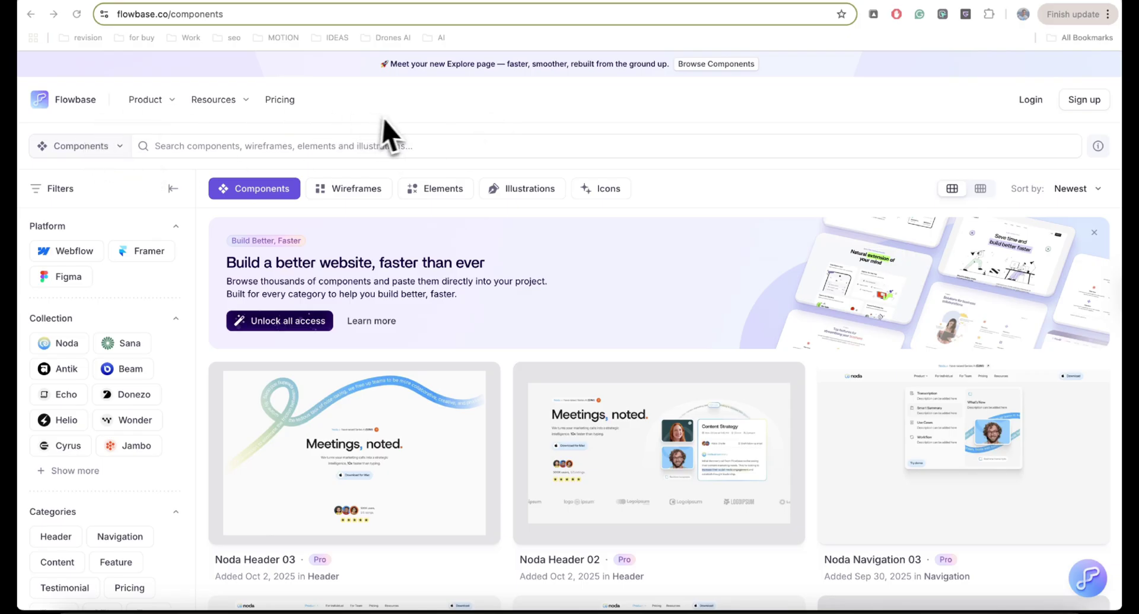
# Scroll the Flowbase components grid toward the Noda Header 02 card.
pyautogui.scroll(-1, 555, 126)
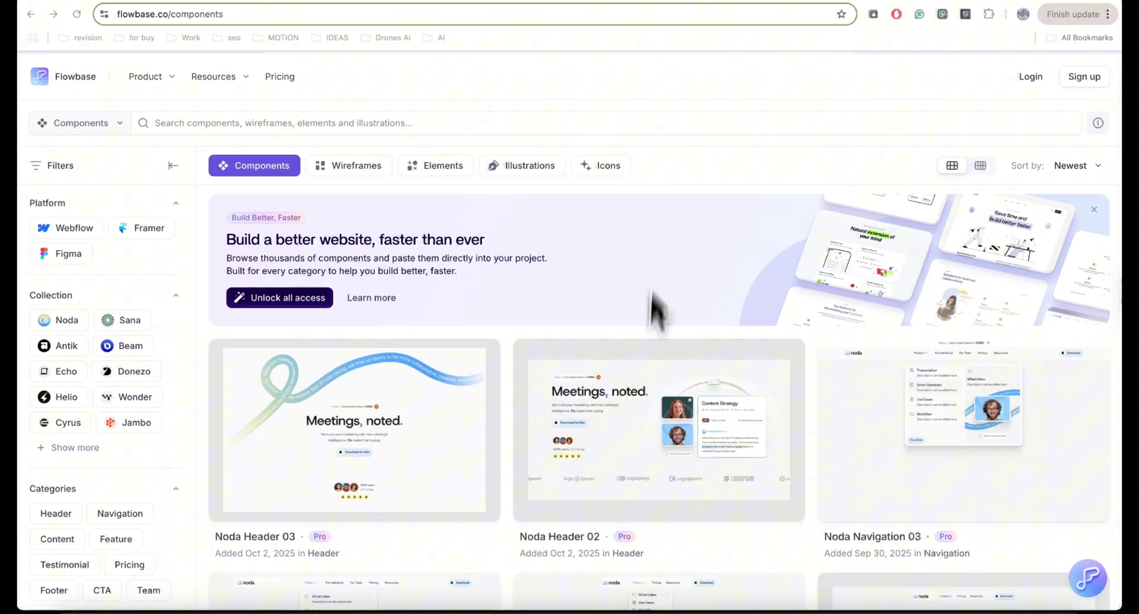
pyautogui.scroll(-3, 621, 409)
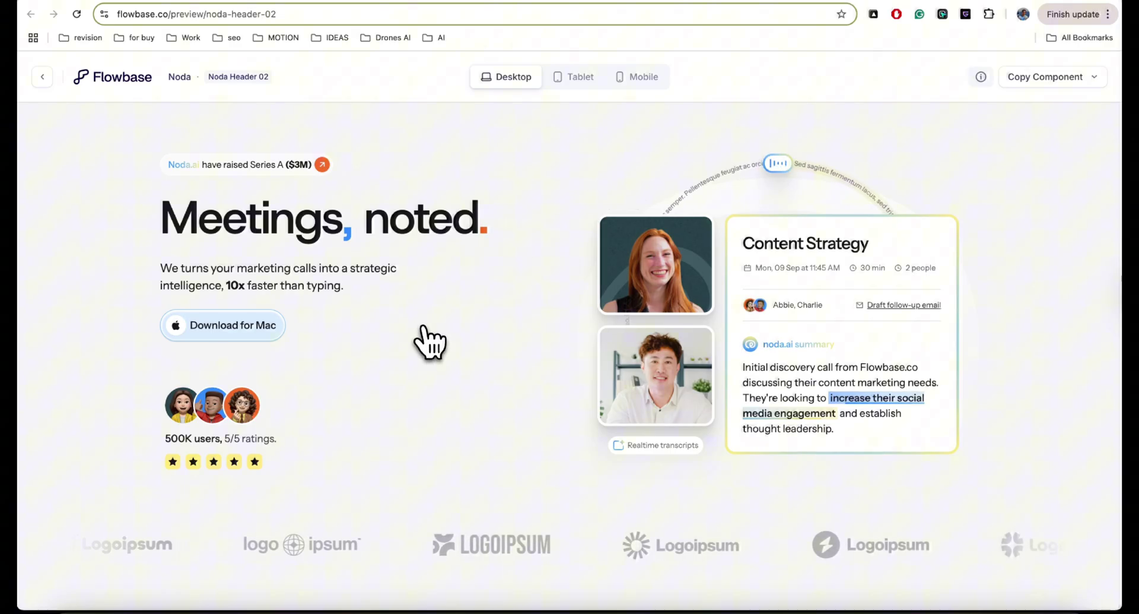
# Inspect the Noda Header 02 preview iframe in DevTools and open it in a new tab.
pyautogui.press('super+alt+i')
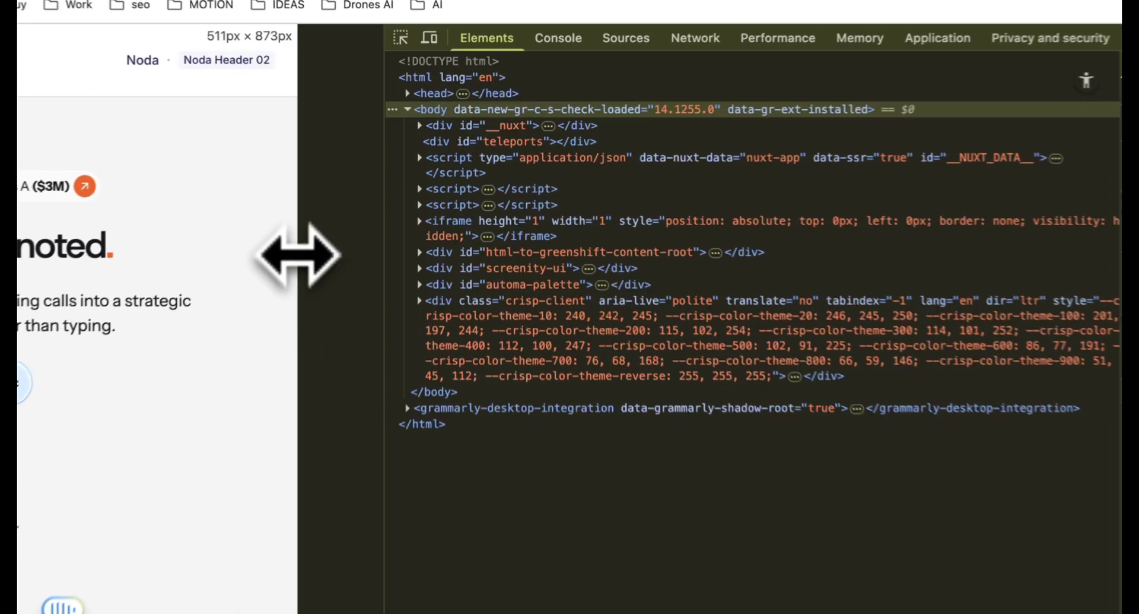
pyautogui.moveTo(298, 255); pyautogui.dragTo(1036, 308)
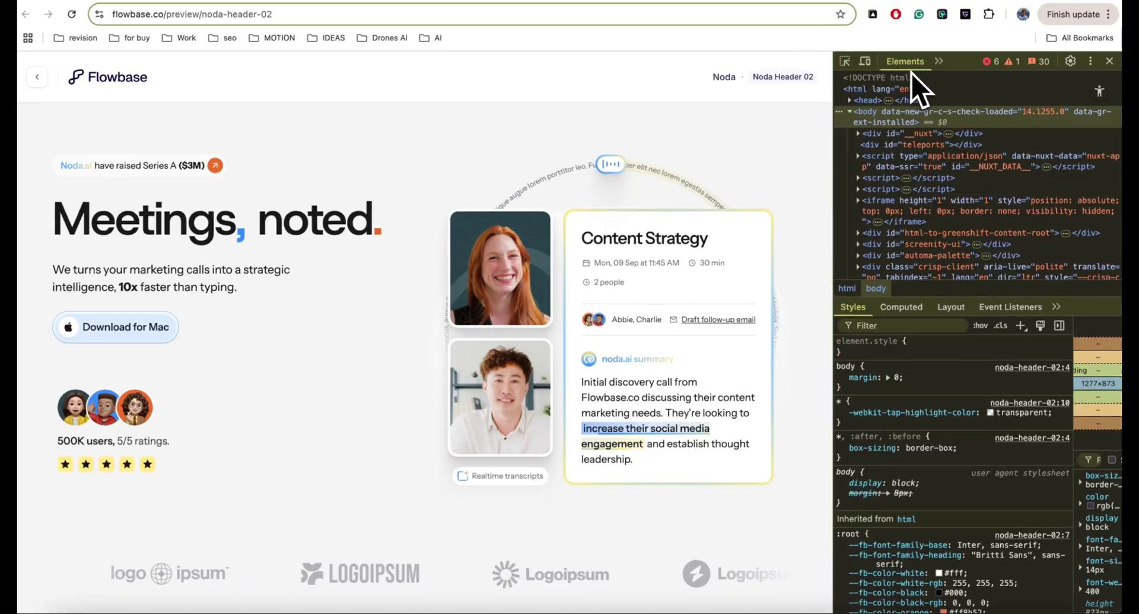
pyautogui.scroll(-2, 945, 183)
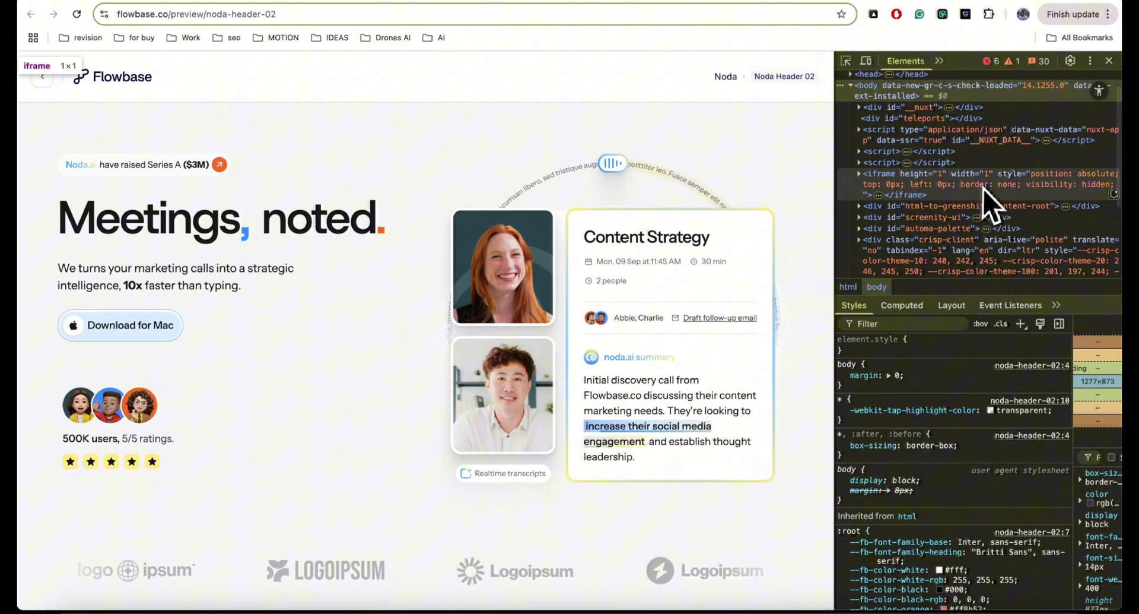
pyautogui.click(846, 61)
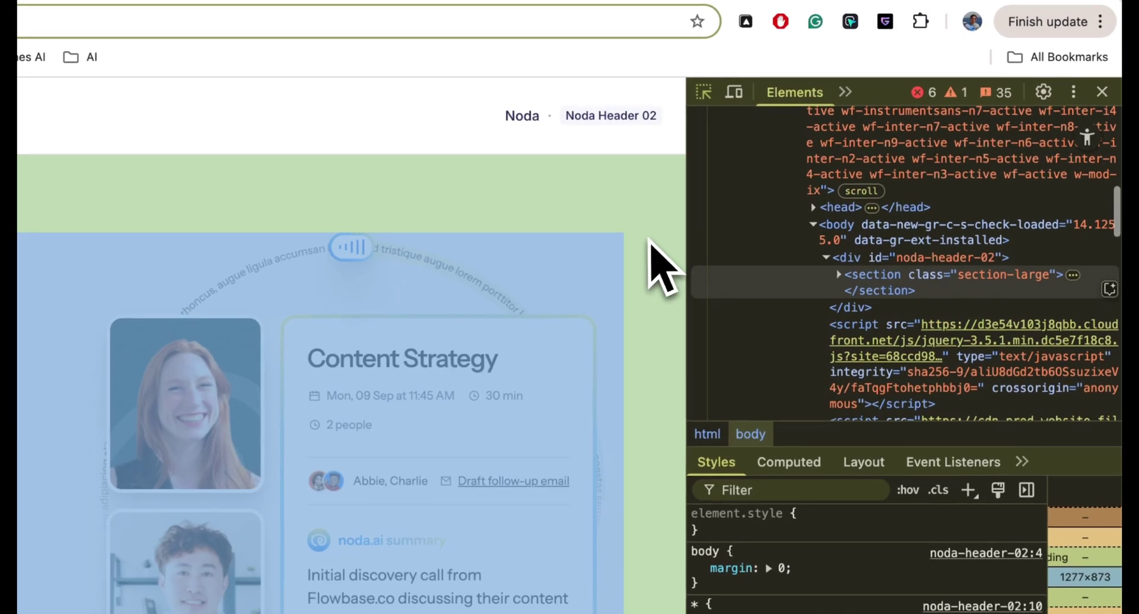
pyautogui.click(651, 242)
pyautogui.scroll(5, 896, 303)
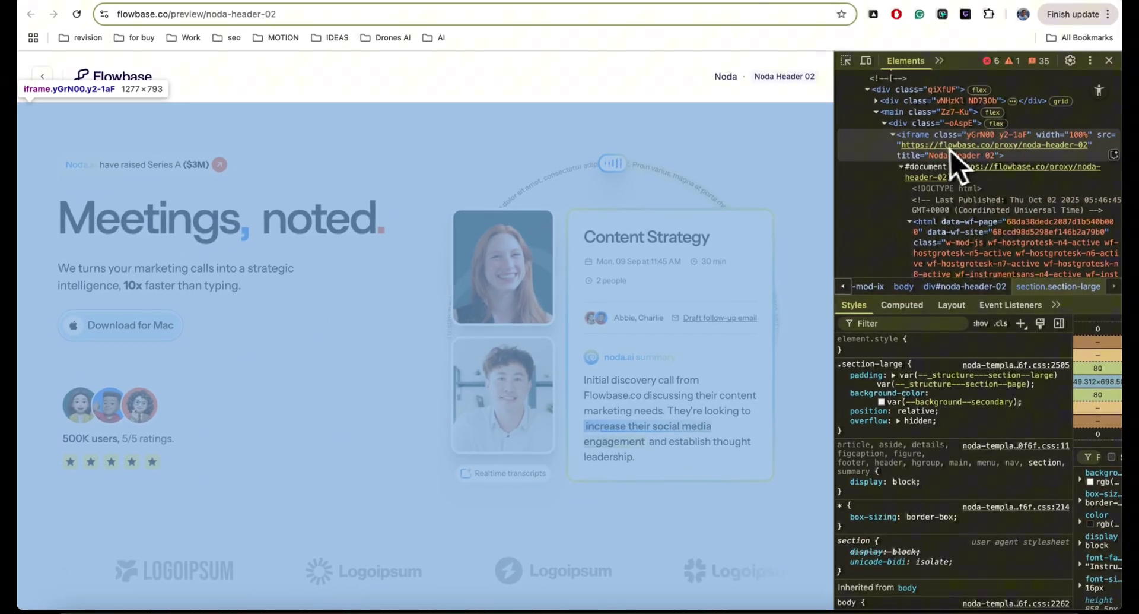
pyautogui.rightClick(1022, 145)
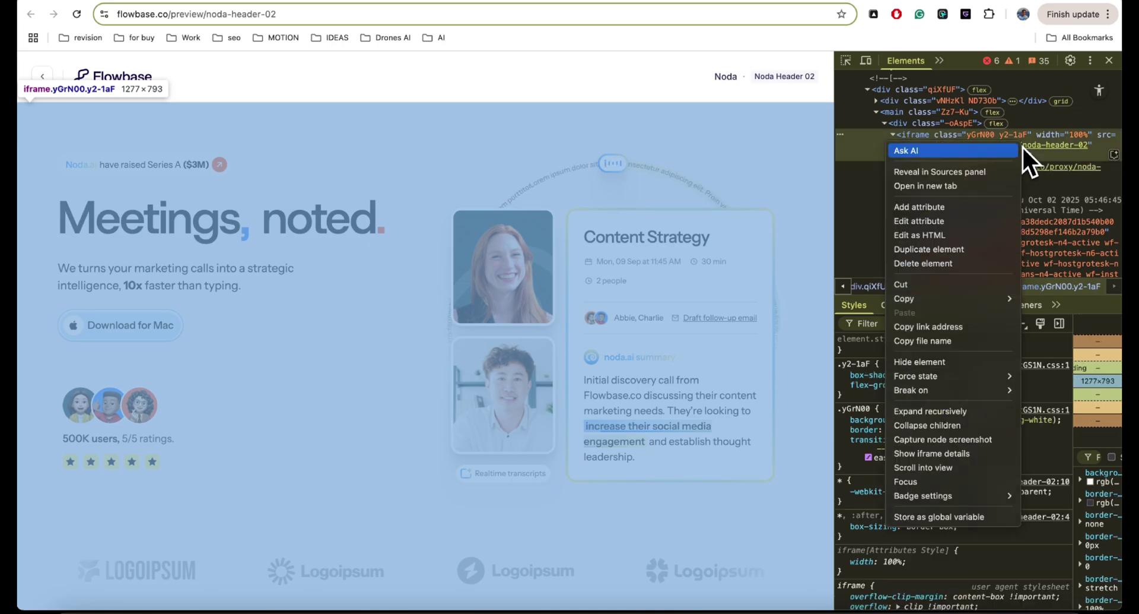
pyautogui.click(939, 187)
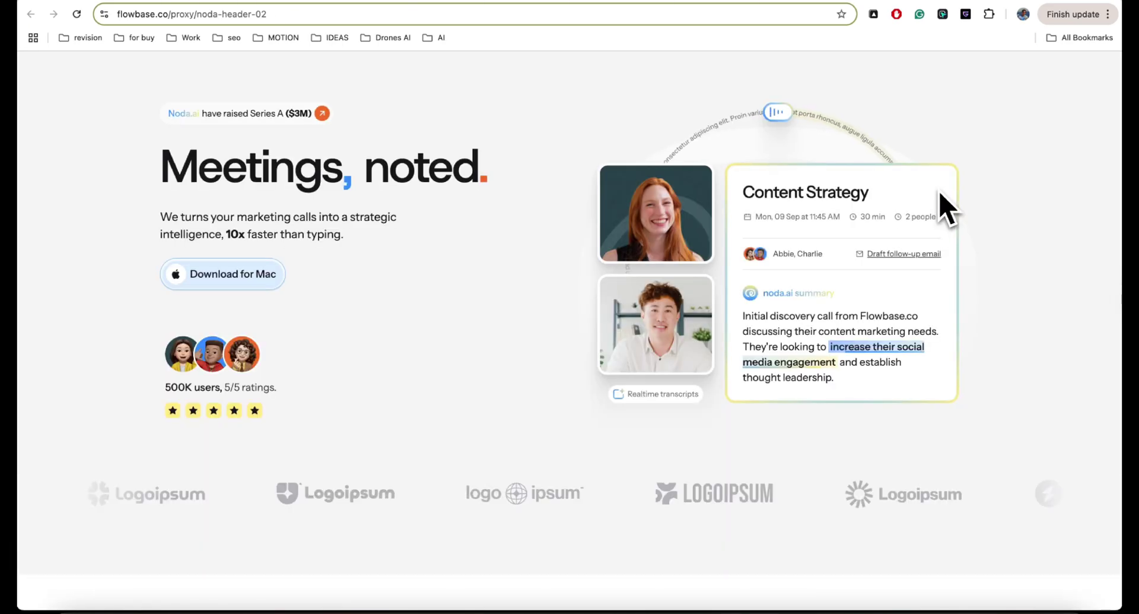
pyautogui.rightClick(563, 118)
pyautogui.click(586, 392)
pyautogui.scroll(3, 882, 198)
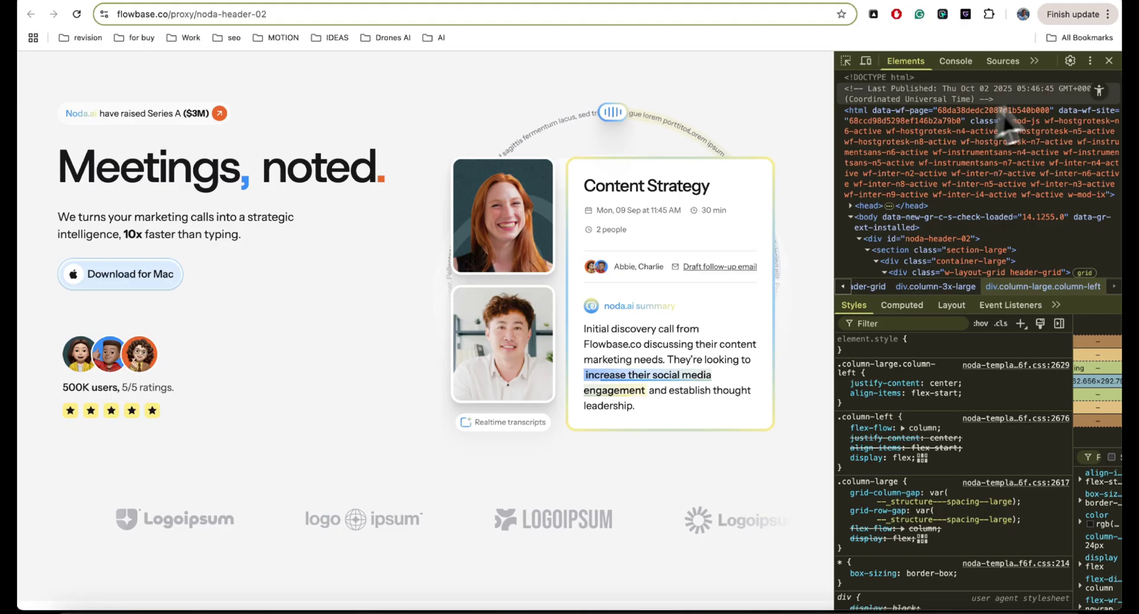
pyautogui.click(1109, 60)
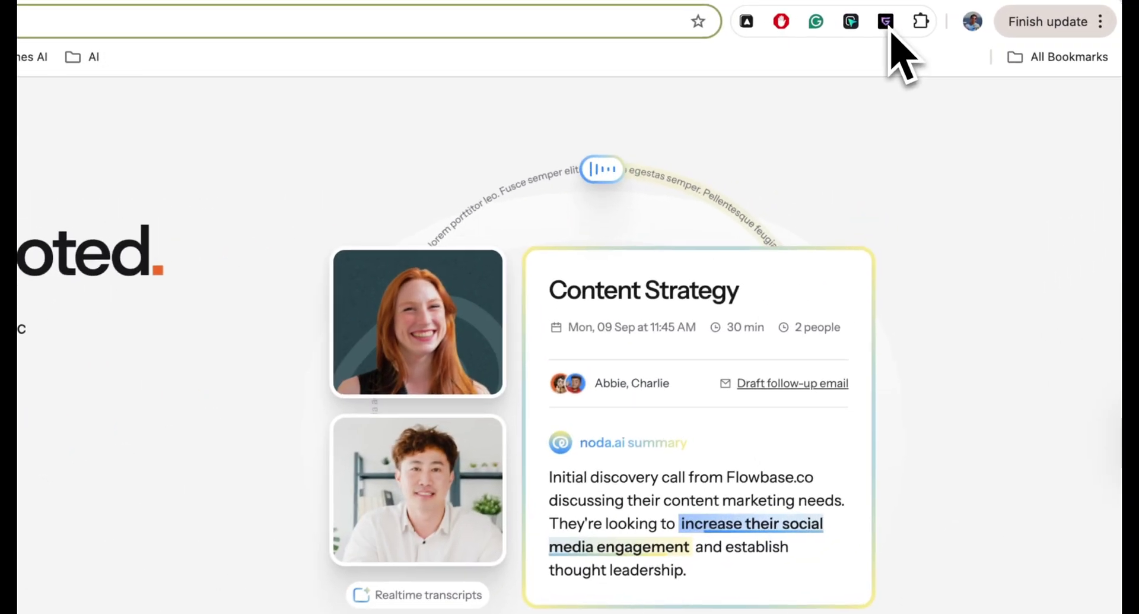
# Use the toolbar capture extension to copy the Noda header section to the clipboard.
pyautogui.click(966, 14)
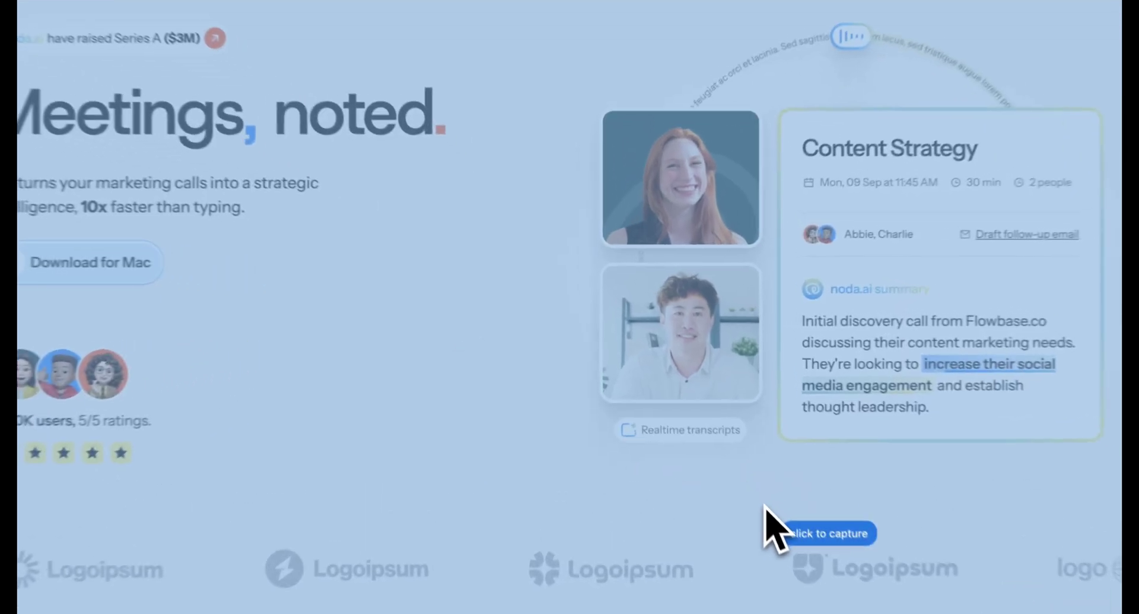
pyautogui.click(717, 417)
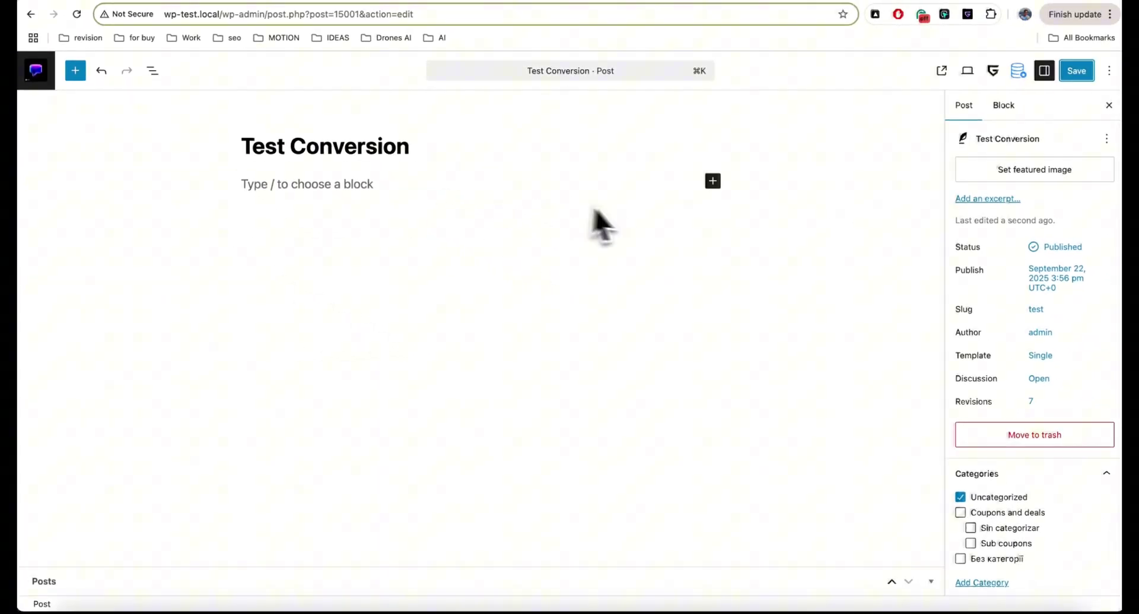
# Paste the Noda 'Meetings, noted.' hero into the post and set it to Full width.
pyautogui.press('super+v')
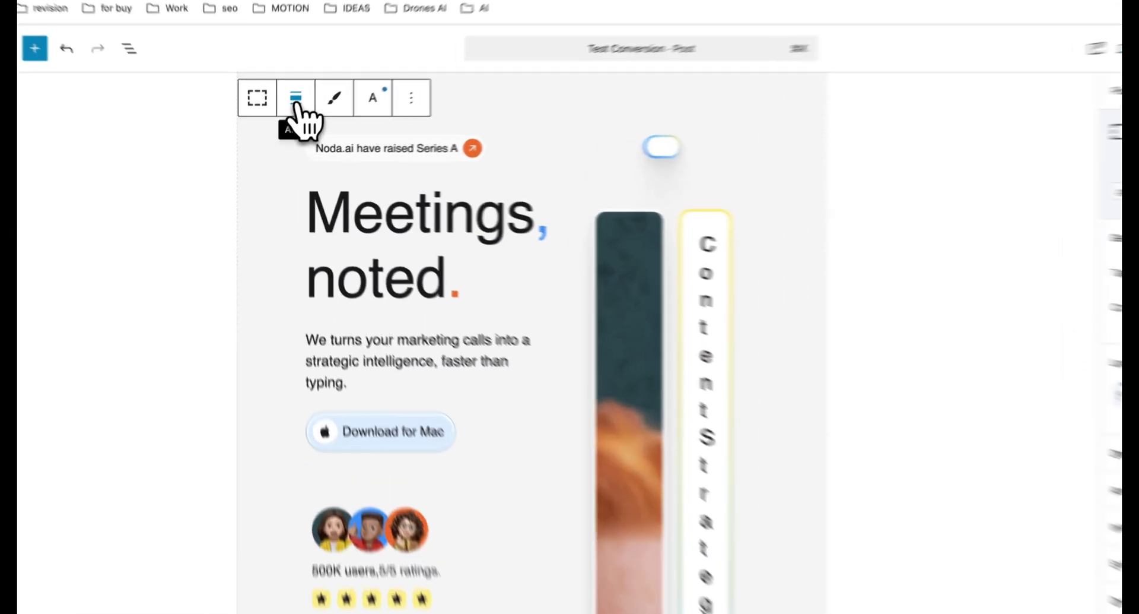
pyautogui.click(289, 113)
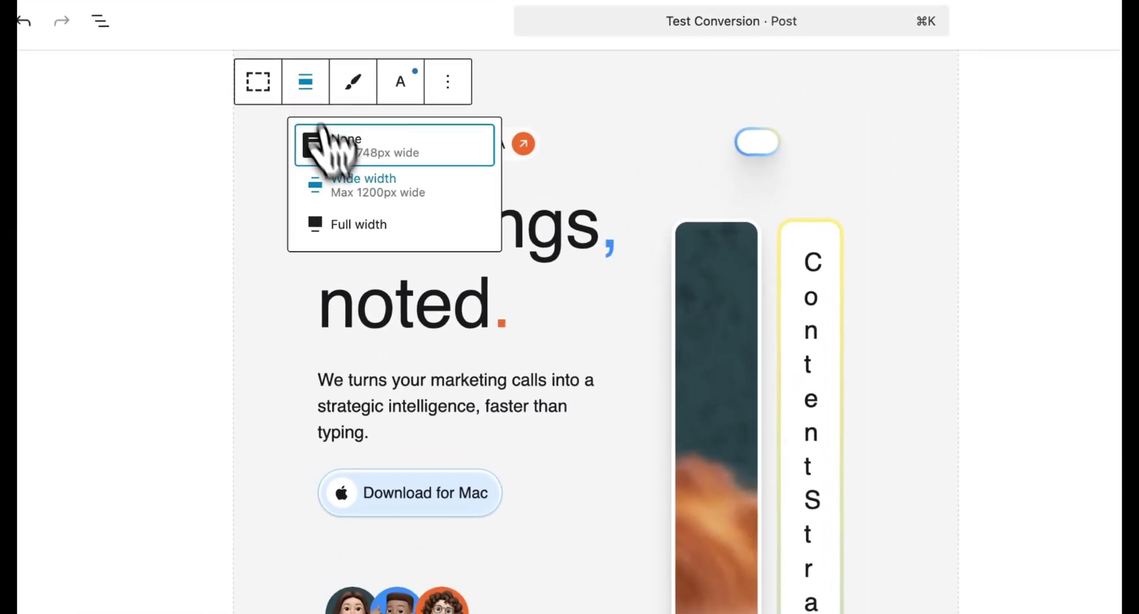
pyautogui.click(369, 228)
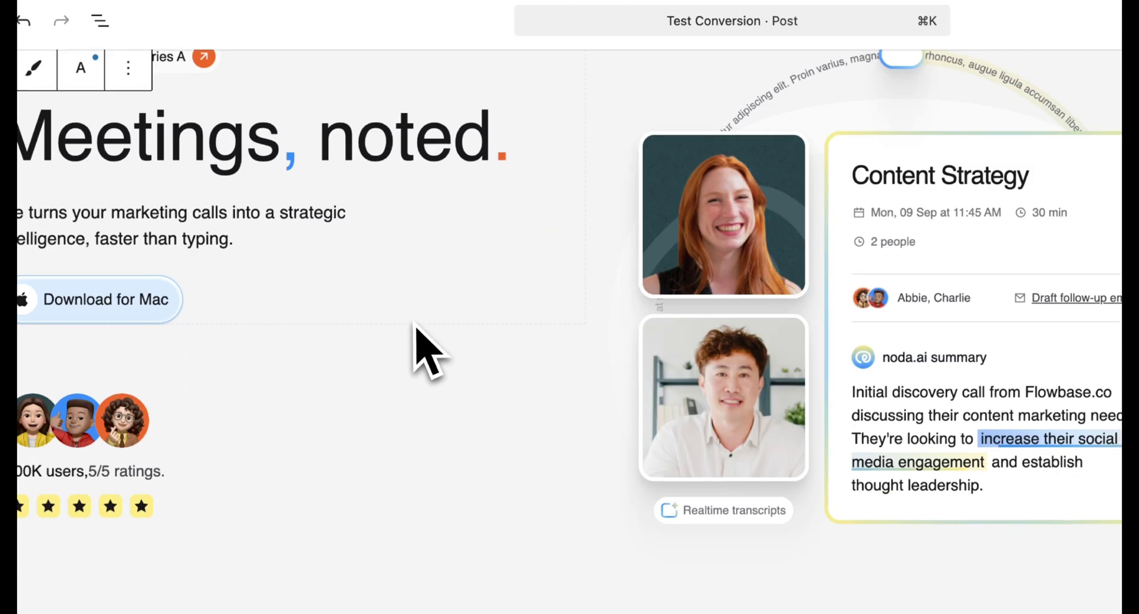
# Scroll through the pasted hero and select the woman's photo block.
pyautogui.scroll(-3, 415, 349)
pyautogui.scroll(3, 410, 338)
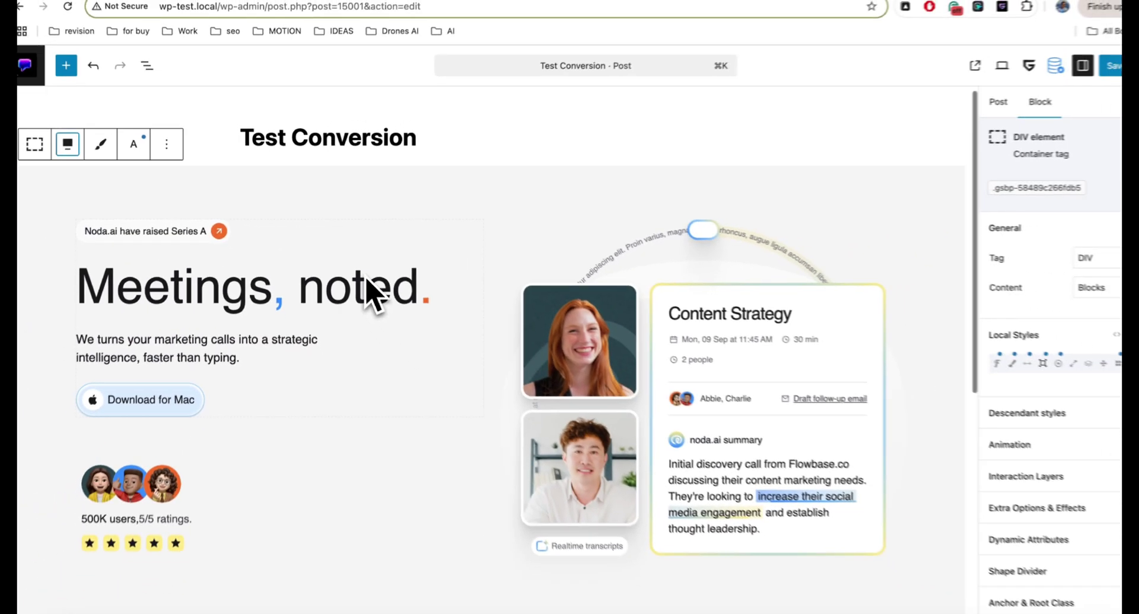
pyautogui.scroll(-2, 369, 291)
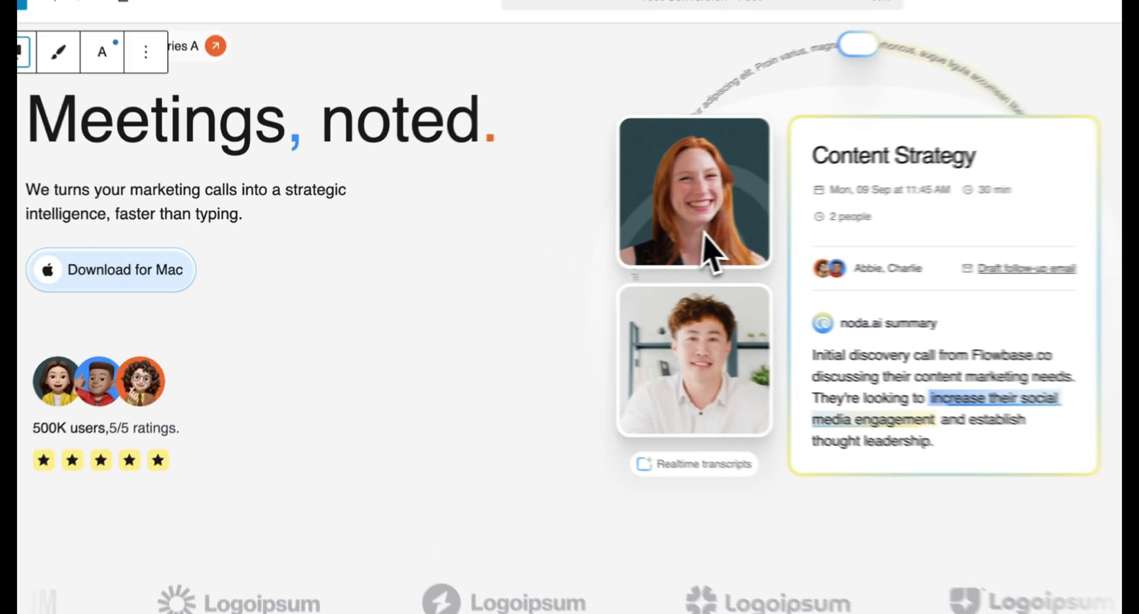
pyautogui.click(576, 248)
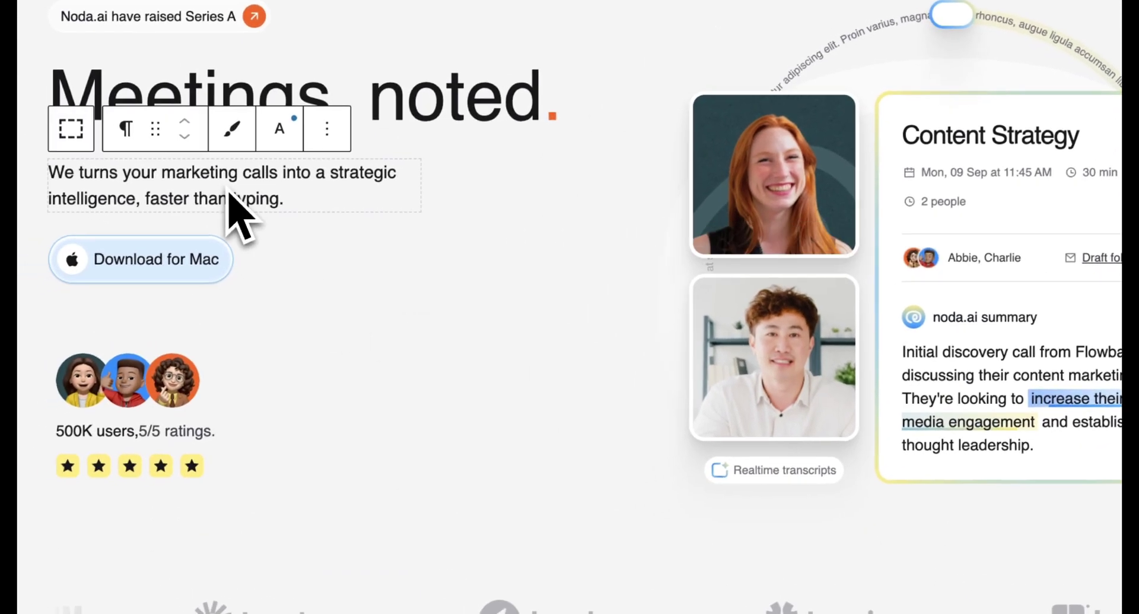
pyautogui.scroll(3, 229, 193)
pyautogui.click(405, 238)
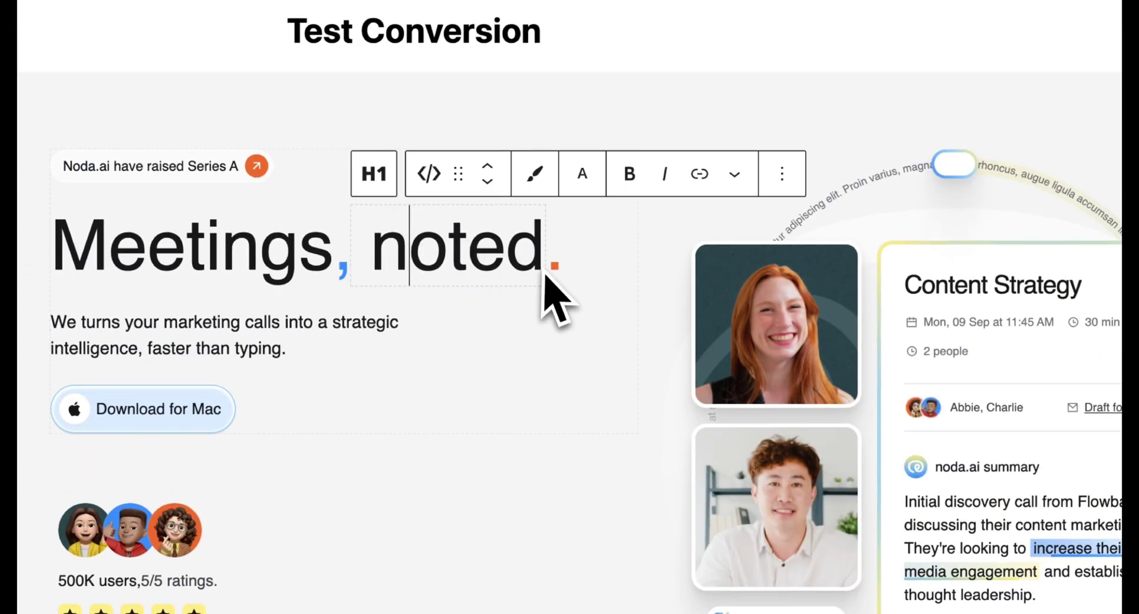
pyautogui.scroll(-3, 551, 299)
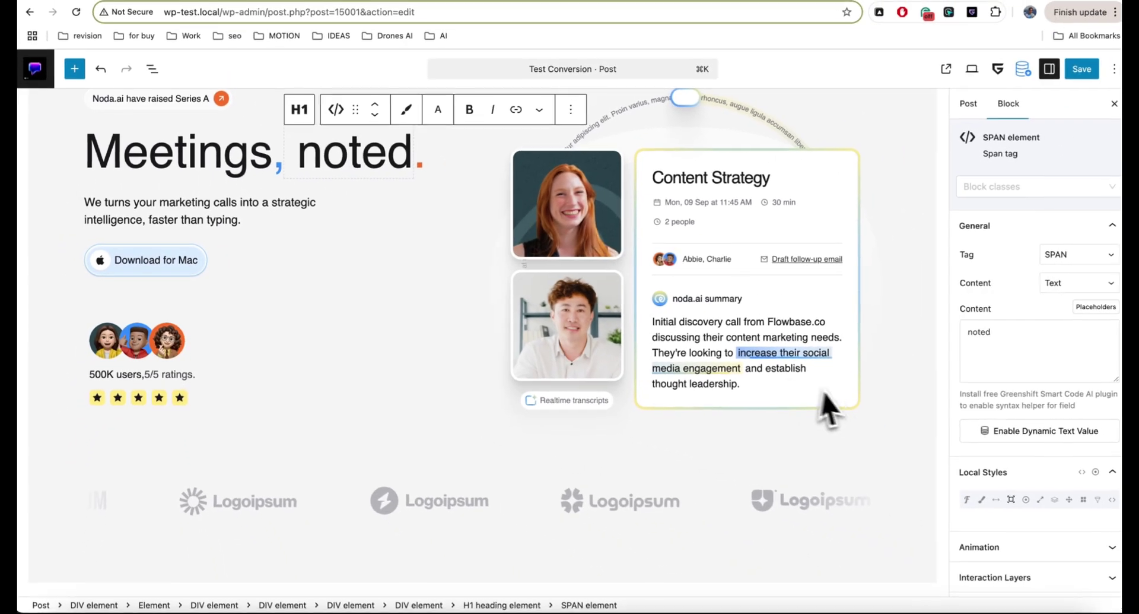
pyautogui.scroll(-3, 1003, 416)
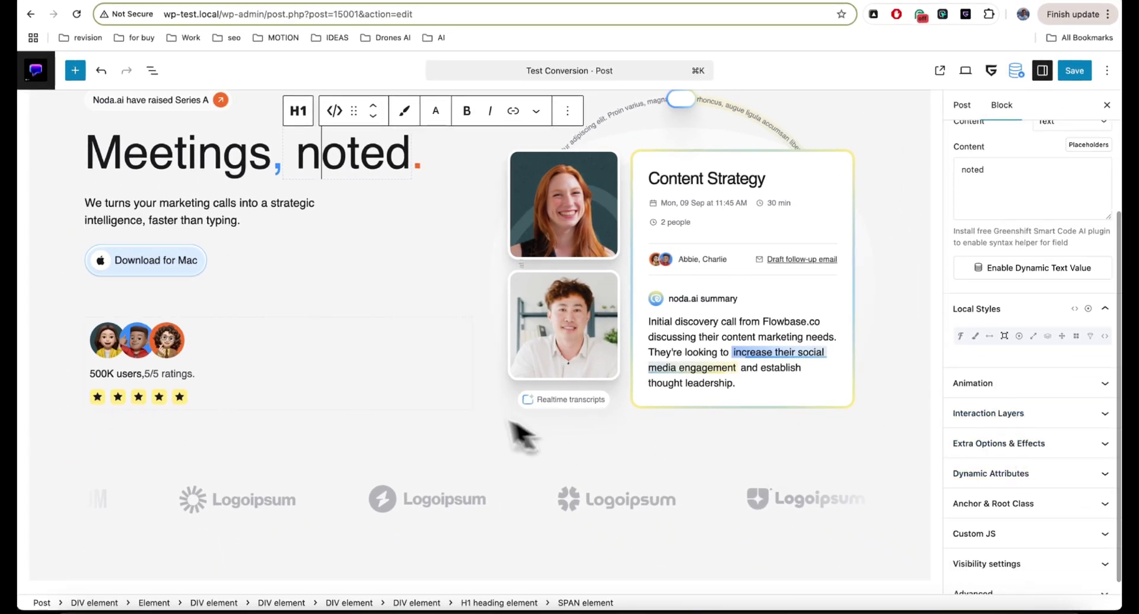
pyautogui.scroll(3, 493, 427)
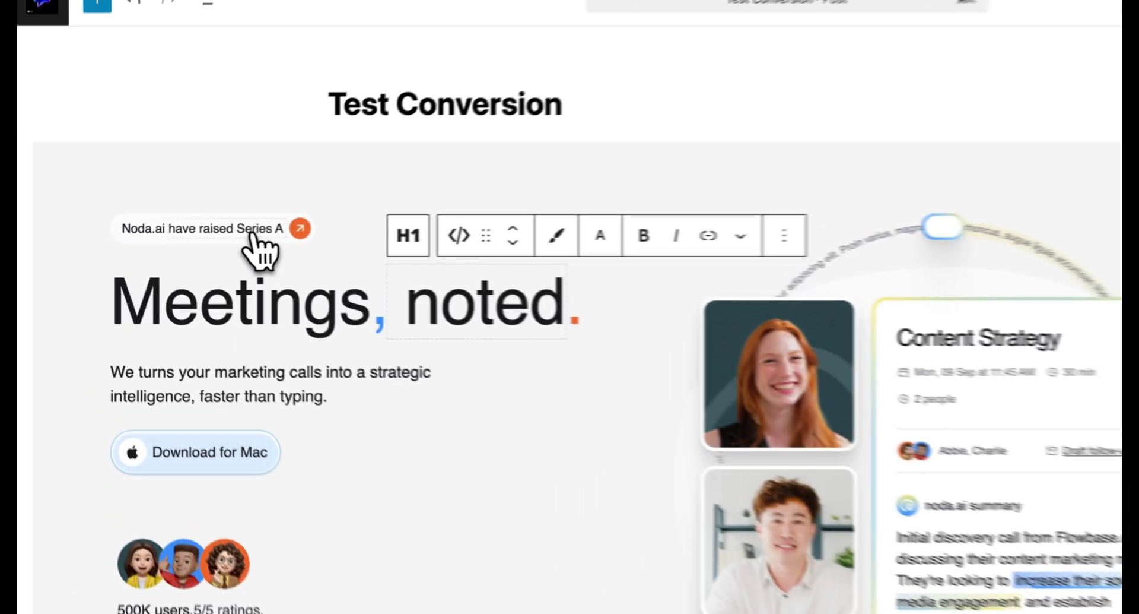
pyautogui.click(198, 237)
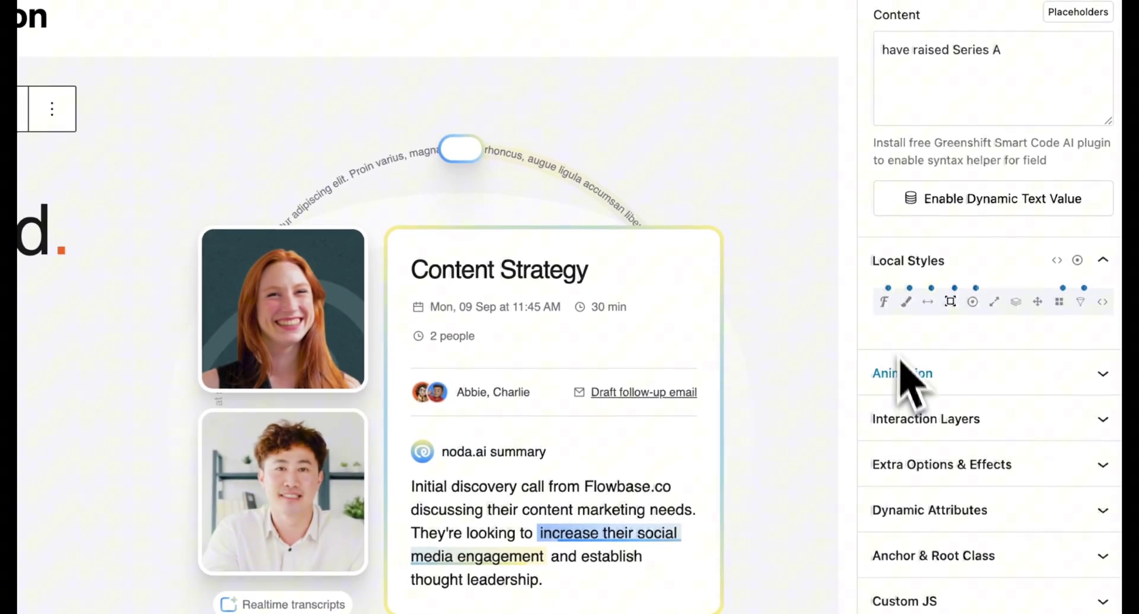
pyautogui.scroll(5, 1103, 409)
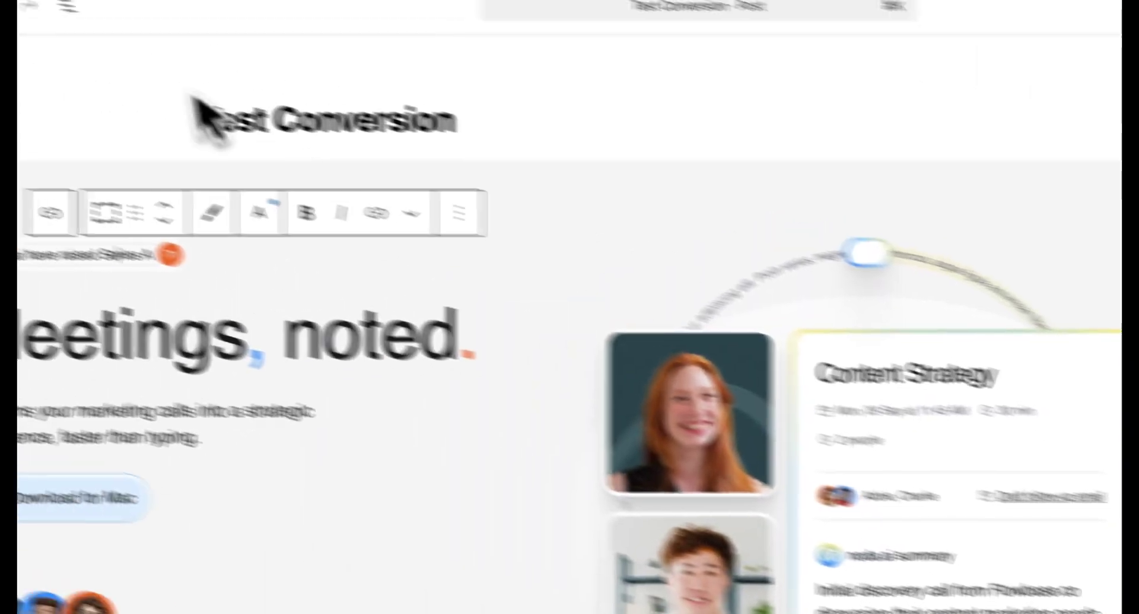
pyautogui.click(70, 6)
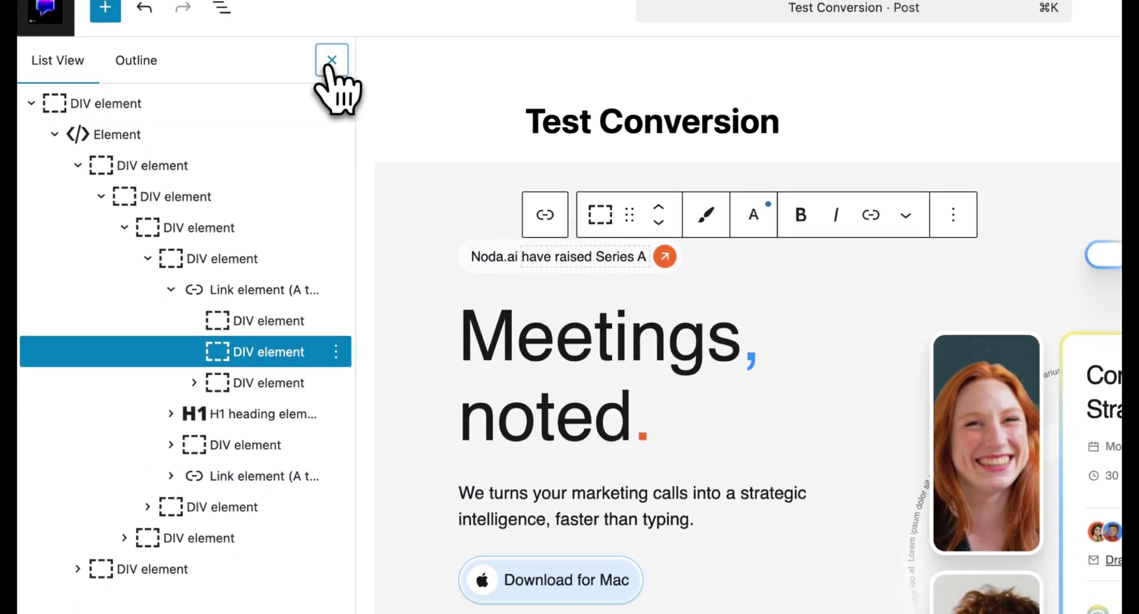
pyautogui.click(332, 50)
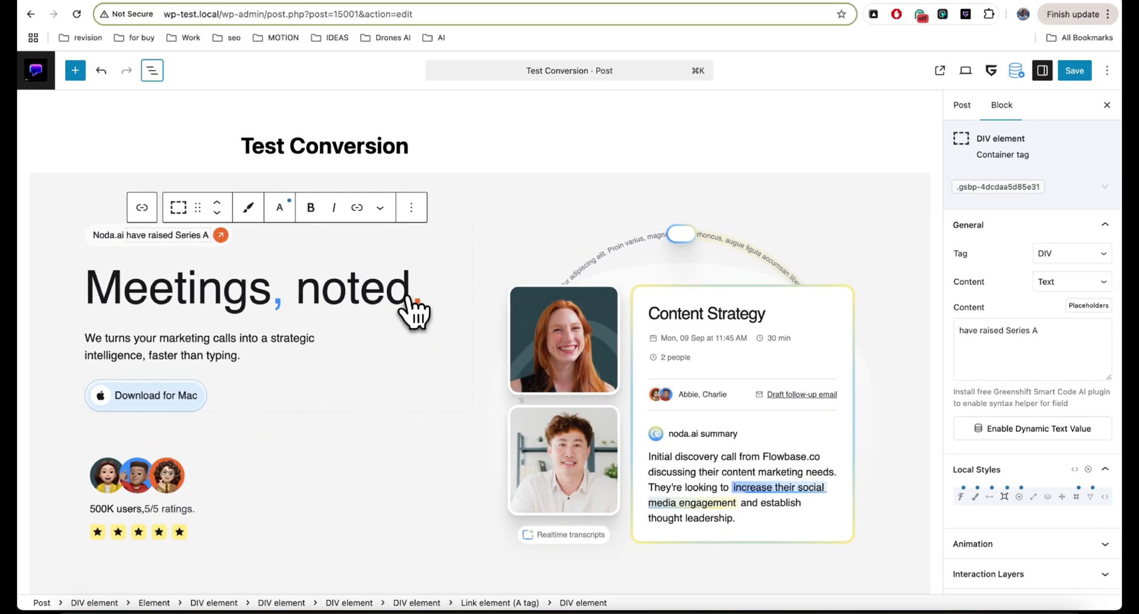
pyautogui.click(965, 71)
pyautogui.click(891, 133)
pyautogui.scroll(-5, 610, 331)
pyautogui.scroll(5, 611, 331)
pyautogui.click(965, 71)
pyautogui.click(899, 158)
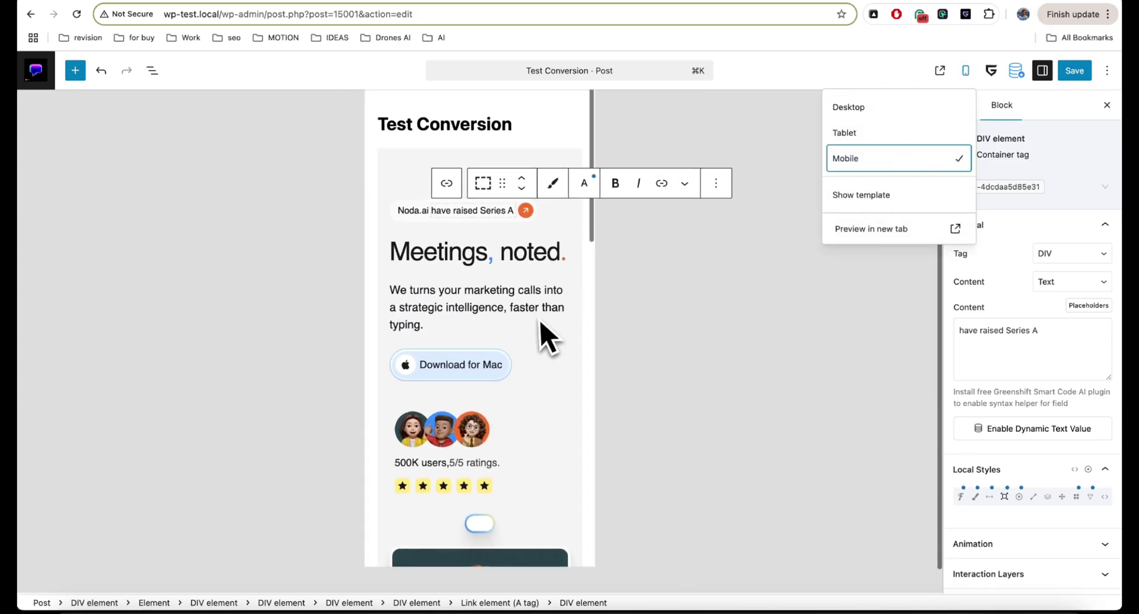
pyautogui.scroll(-10, 546, 339)
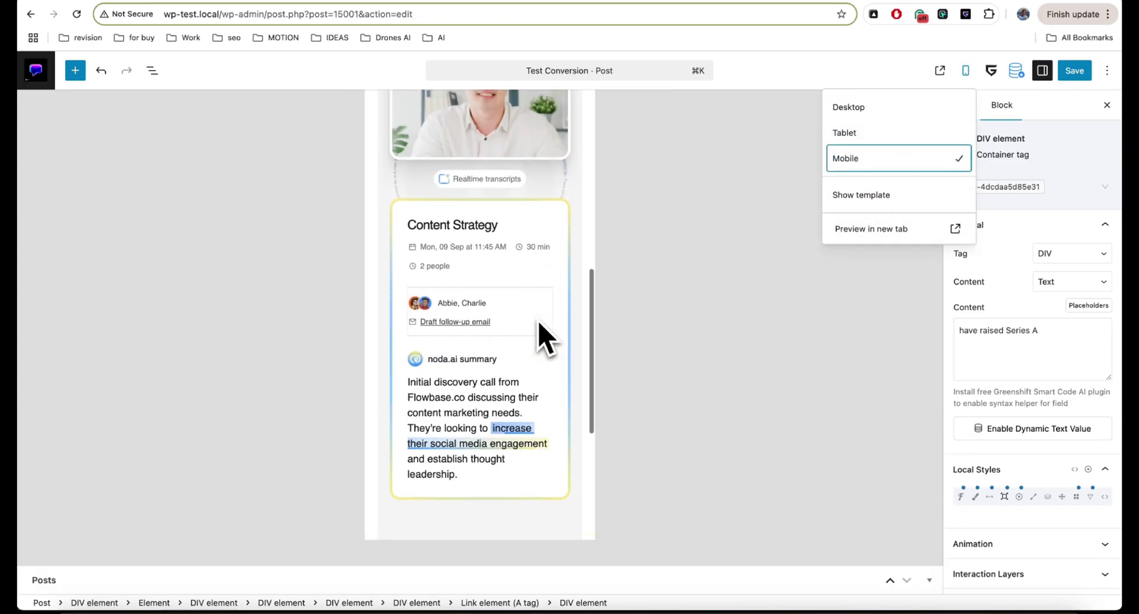
pyautogui.scroll(7, 546, 338)
pyautogui.scroll(4, 546, 338)
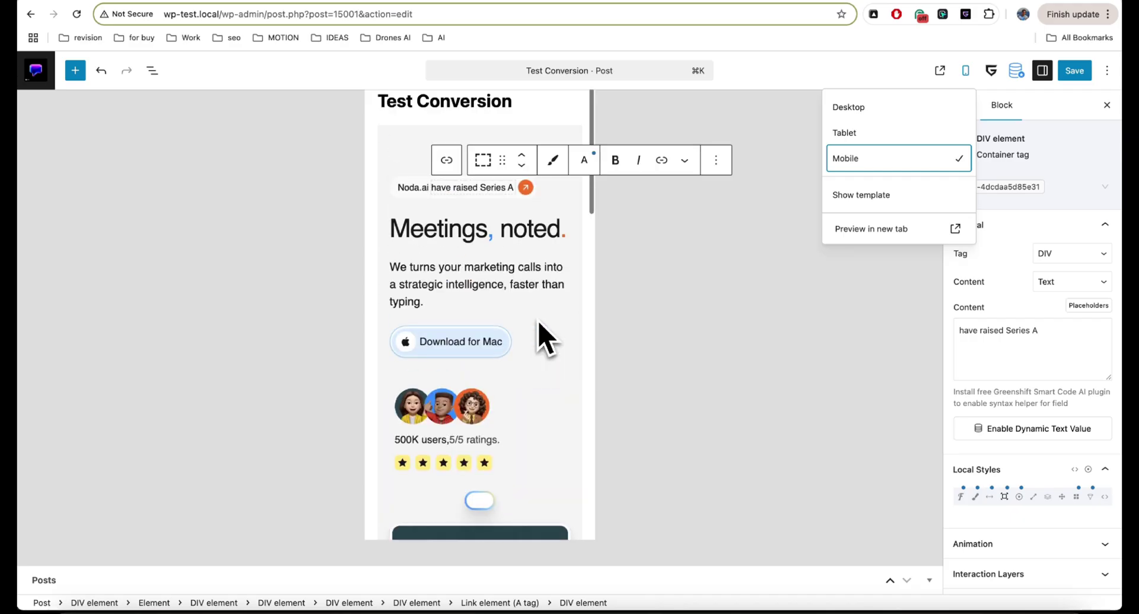
pyautogui.click(848, 109)
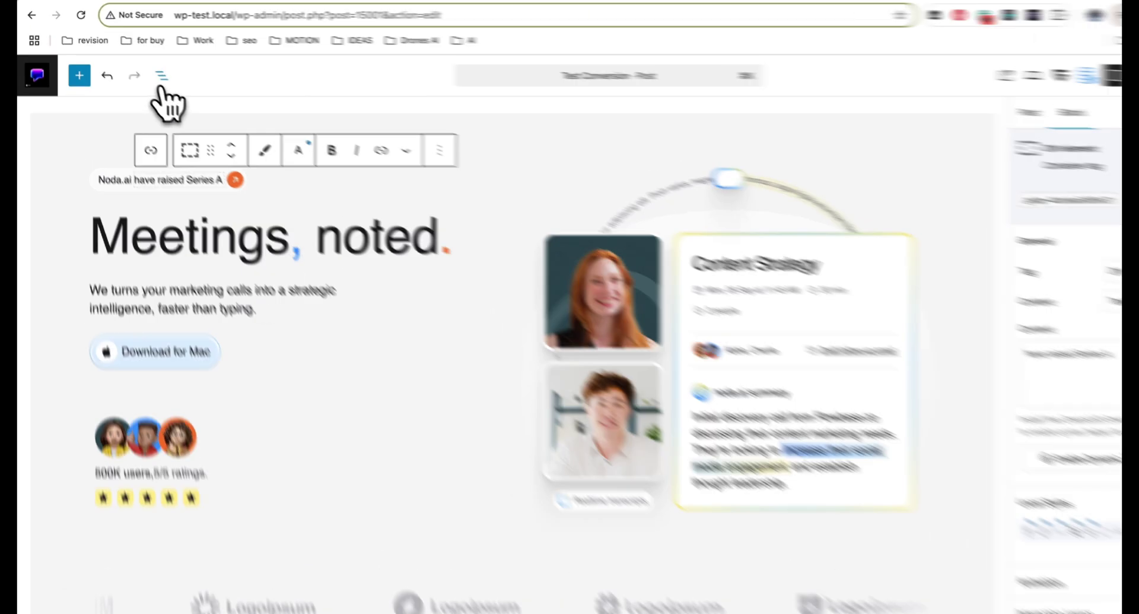
# Select the outermost hero container using the block outline.
pyautogui.click(152, 70)
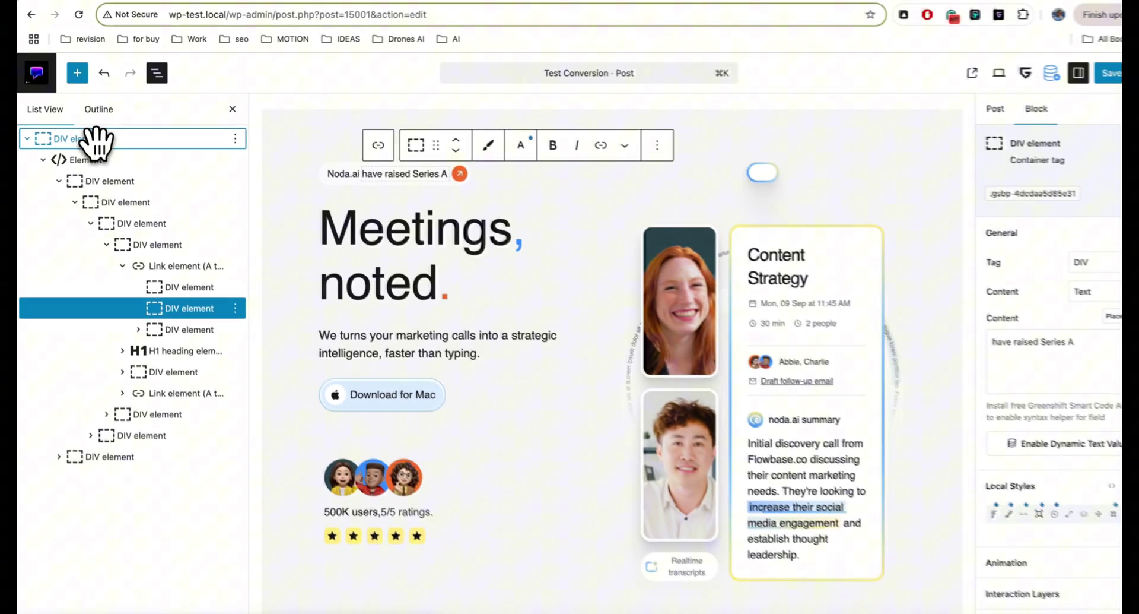
pyautogui.click(118, 203)
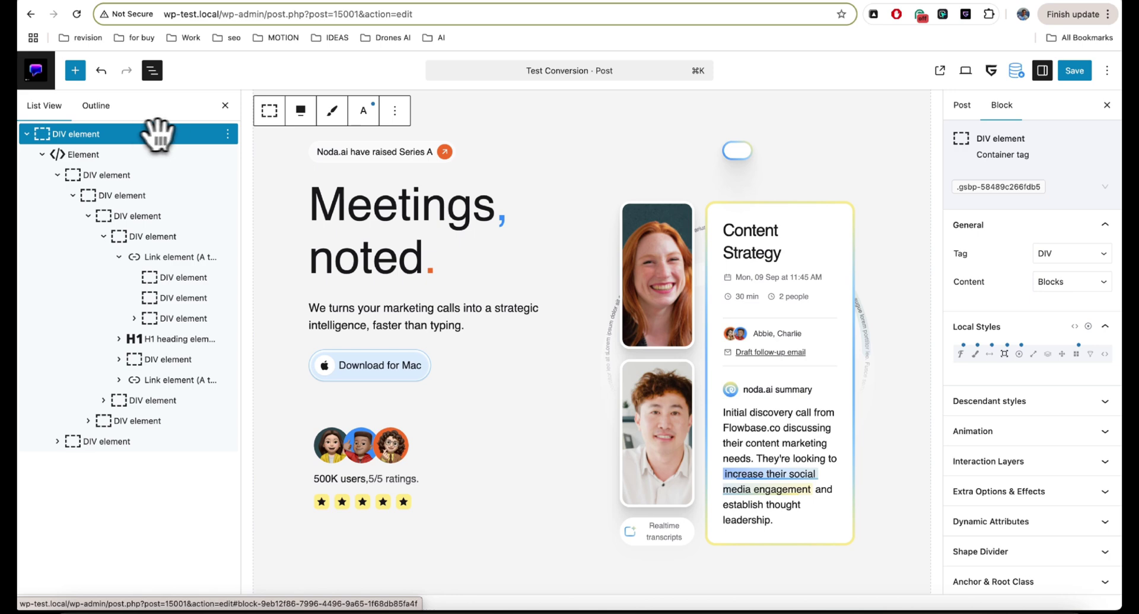
pyautogui.click(225, 105)
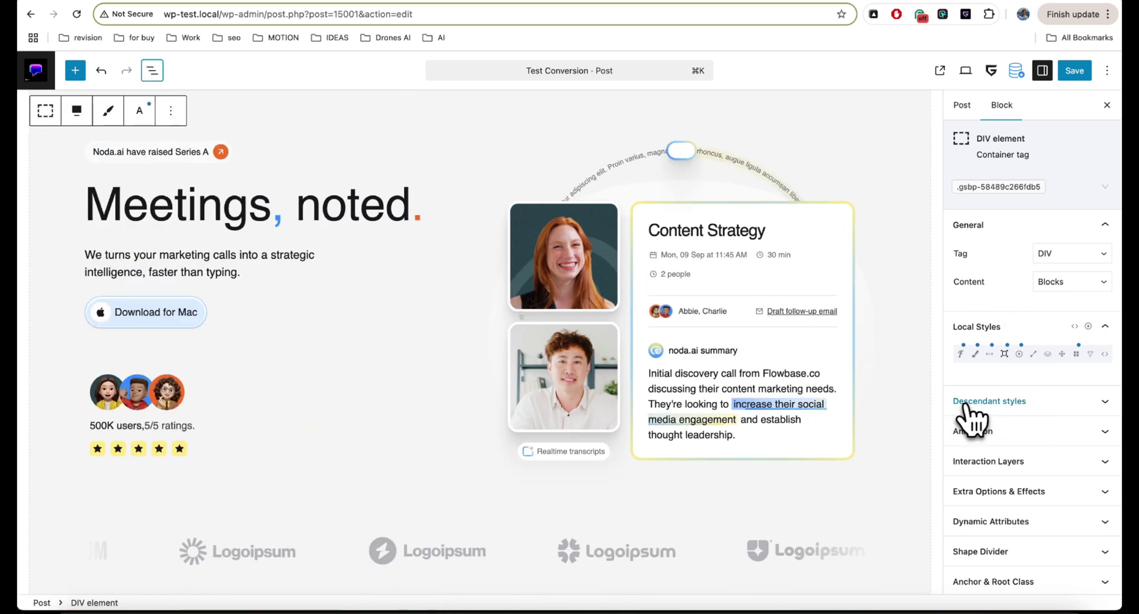
# Change the rgb(244, 109, 42) orange text colour to the mint Brand hover preset.
pyautogui.scroll(-3, 1024, 410)
pyautogui.scroll(-7, 1047, 350)
pyautogui.scroll(-2, 1054, 437)
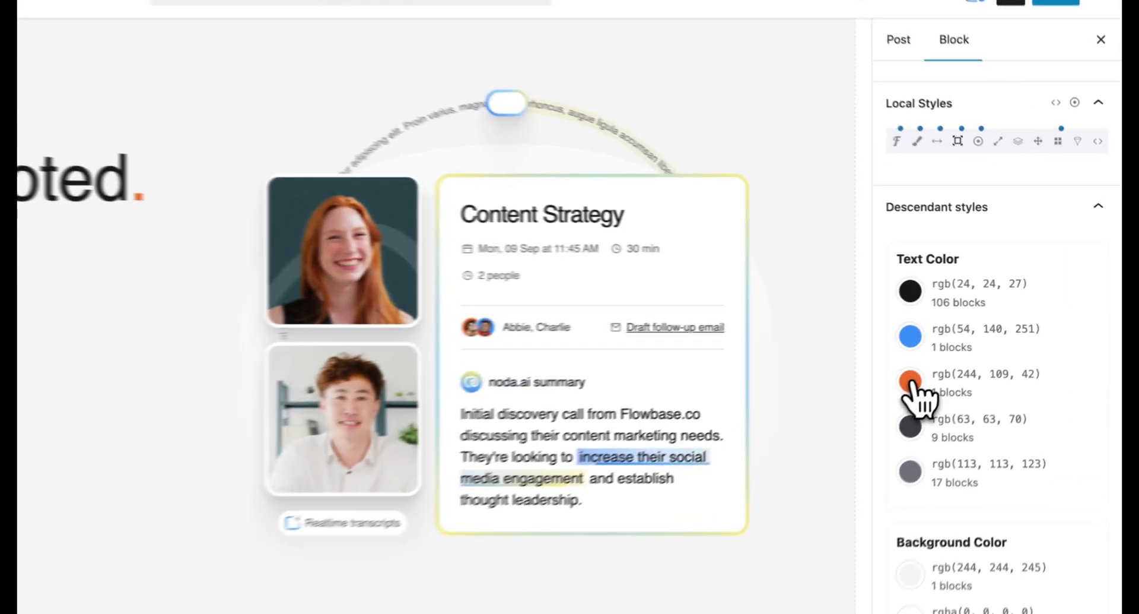
pyautogui.click(970, 351)
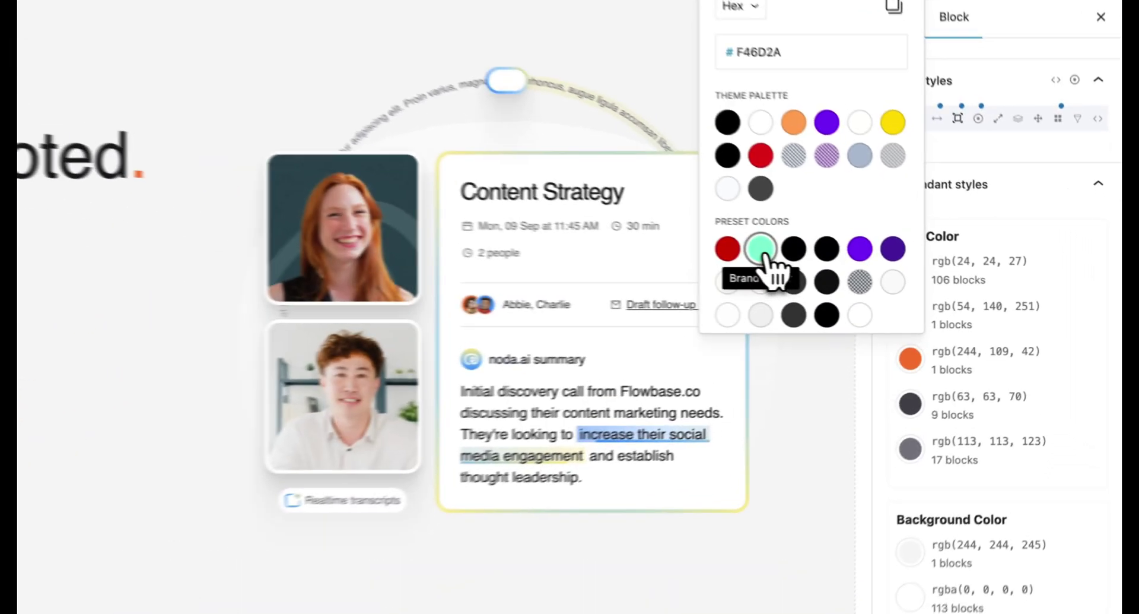
pyautogui.click(866, 275)
pyautogui.scroll(-2, 1039, 380)
pyautogui.scroll(-10, 1005, 411)
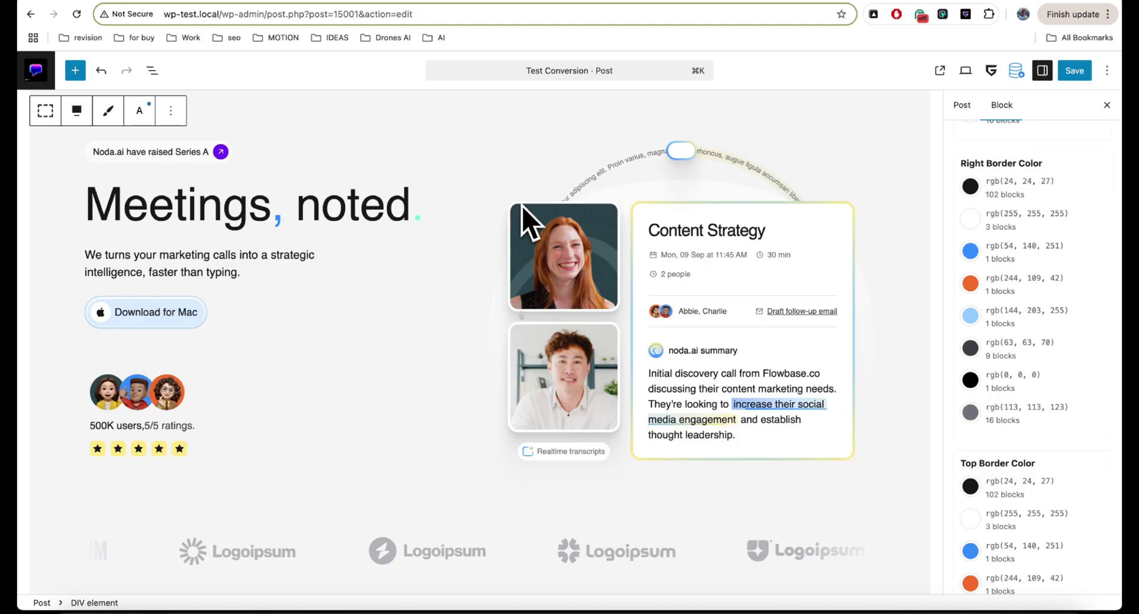
pyautogui.scroll(-3, 522, 206)
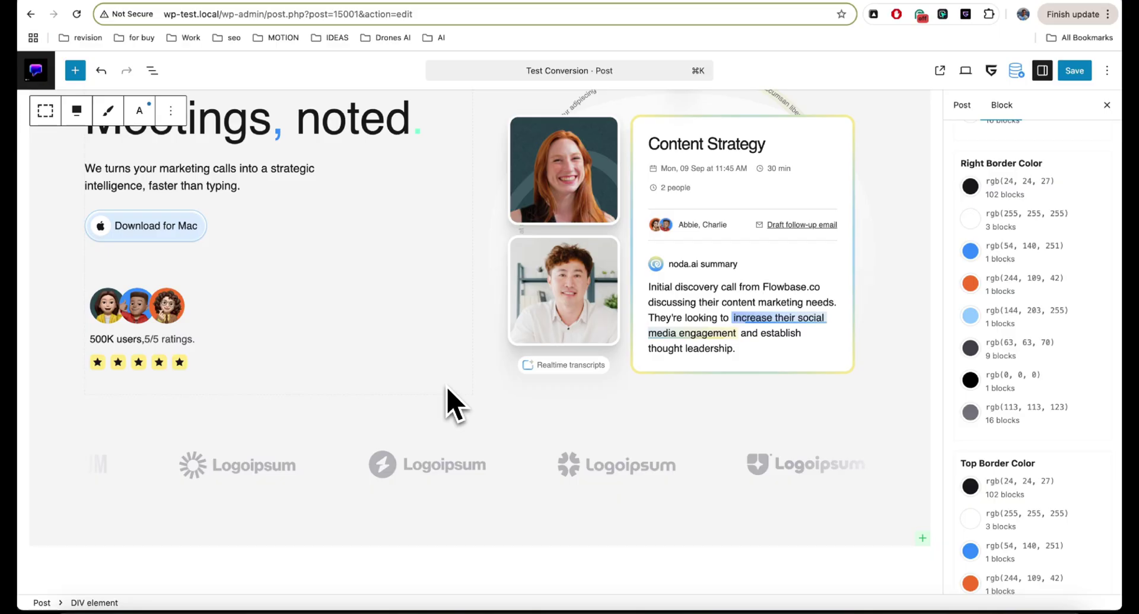
# Insert a Marquee element (via /mar) directly before the logo row's container.
pyautogui.click(452, 505)
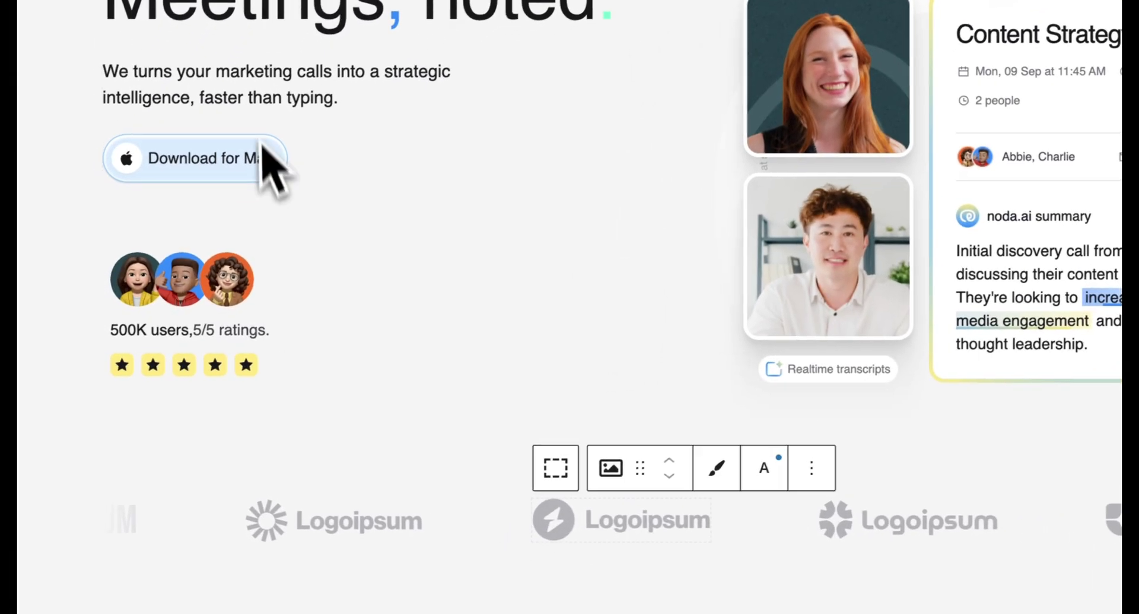
pyautogui.click(556, 467)
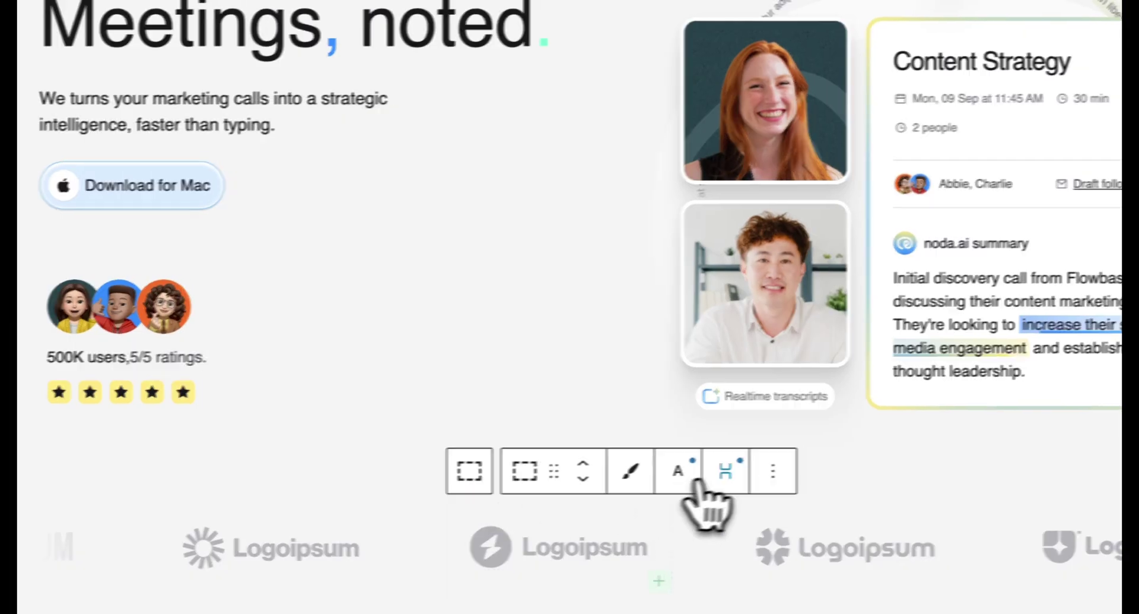
pyautogui.click(773, 470)
pyautogui.click(616, 119)
pyautogui.write('/')
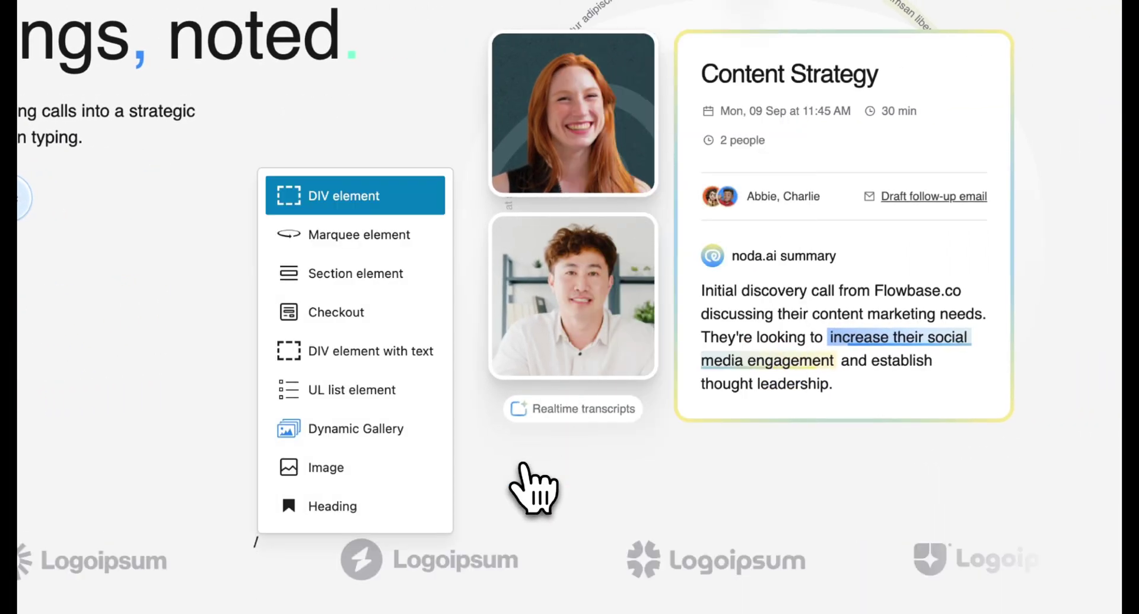
pyautogui.write('mar')
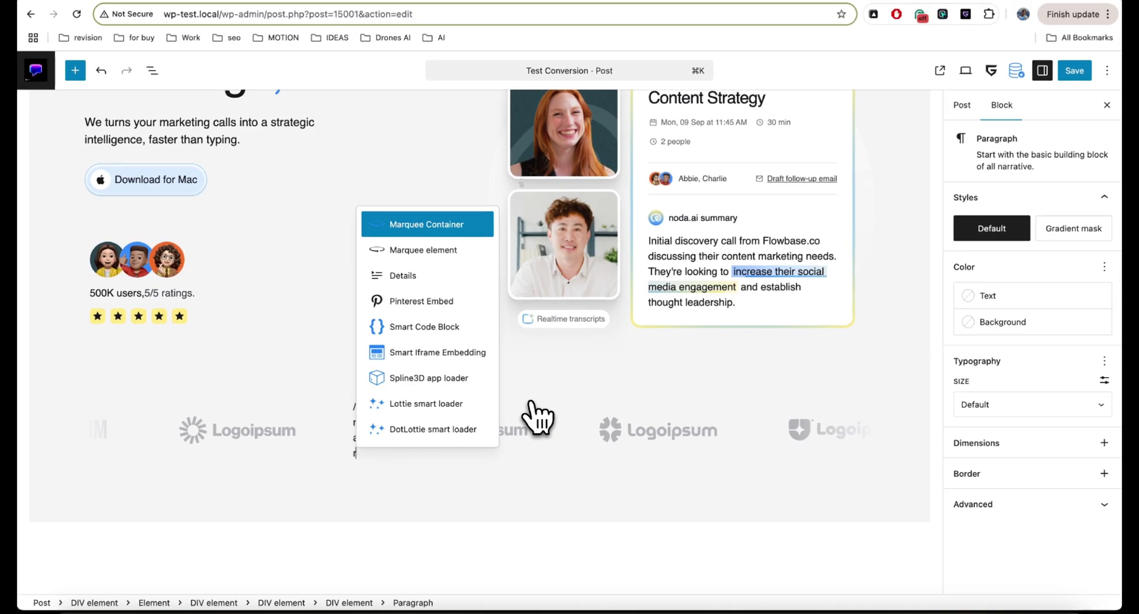
pyautogui.press('Down')
pyautogui.press('Return')
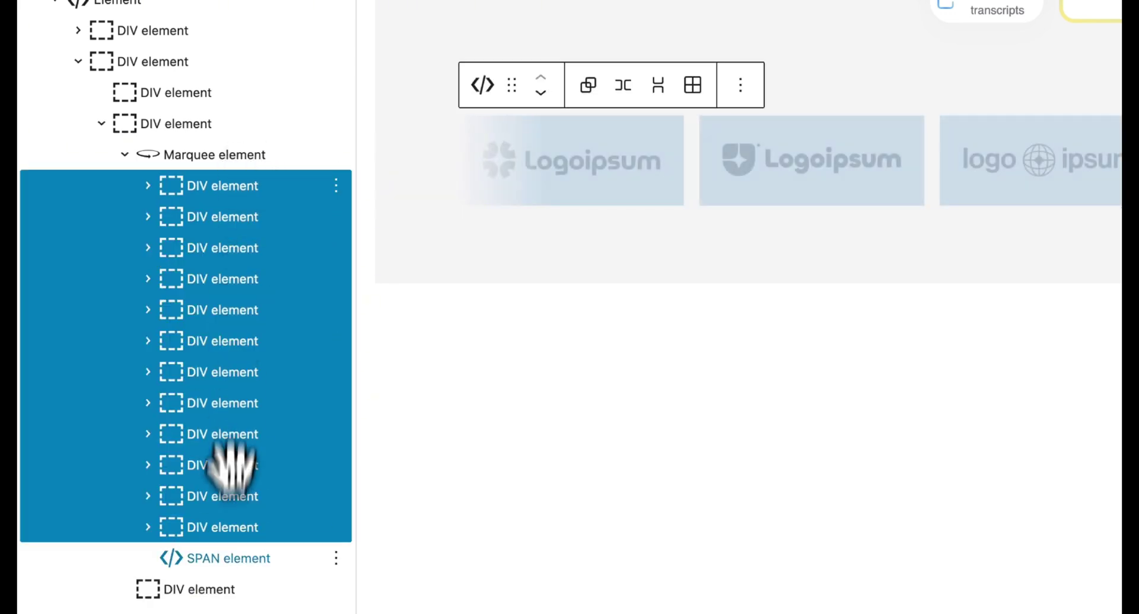
# Select the leftover DIV below the marquee and set Marquee Speed from 12 to 42.
pyautogui.click(238, 588)
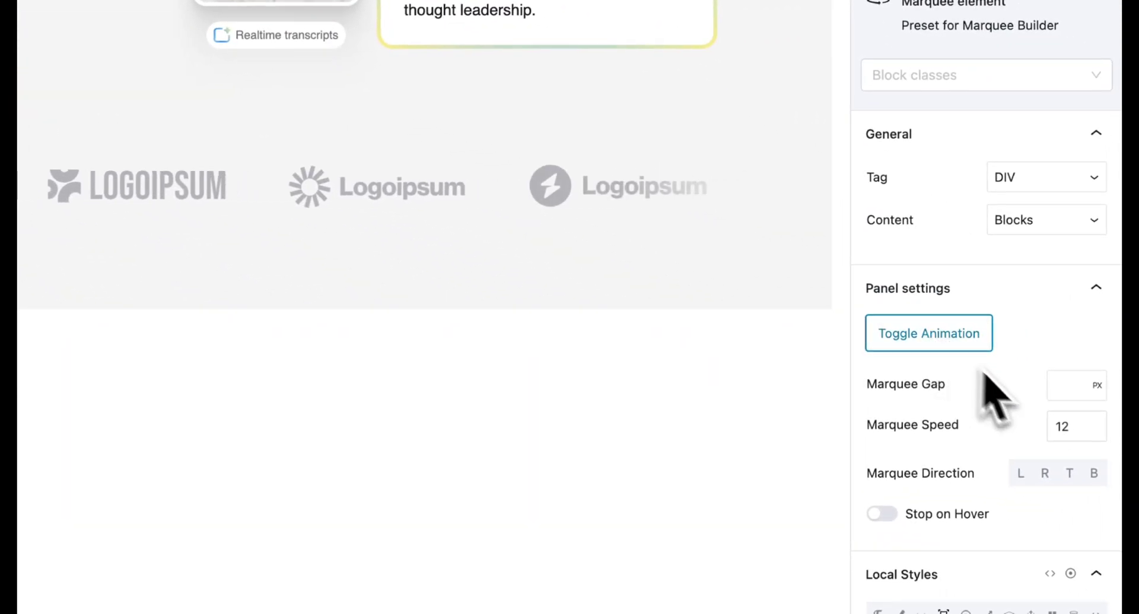
pyautogui.press('Delete')
pyautogui.write('4')
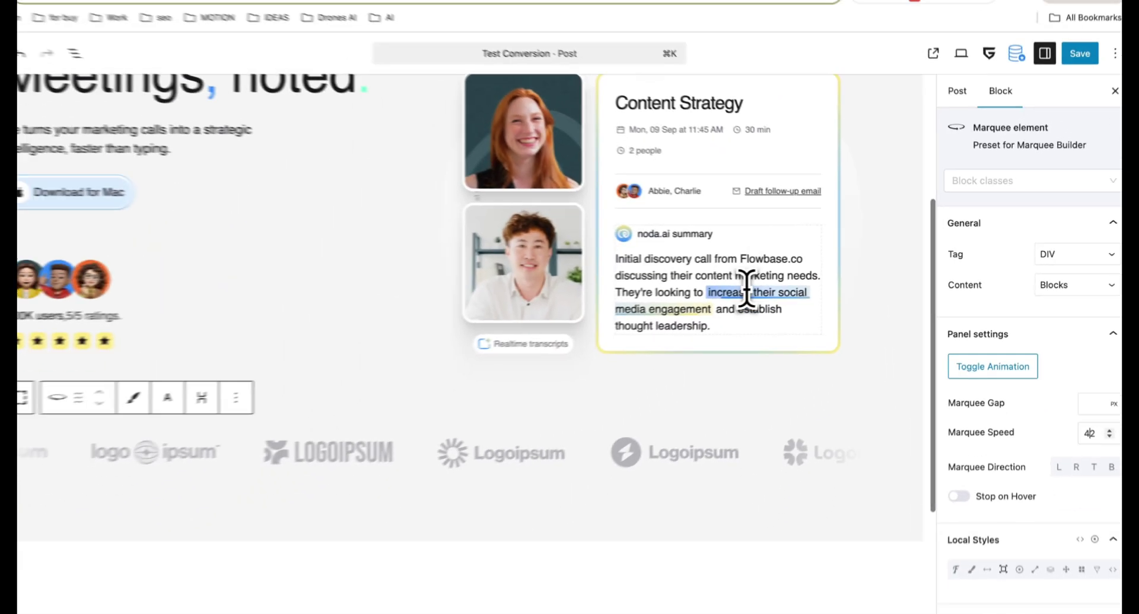
pyautogui.scroll(-5, 766, 285)
pyautogui.scroll(5, 769, 287)
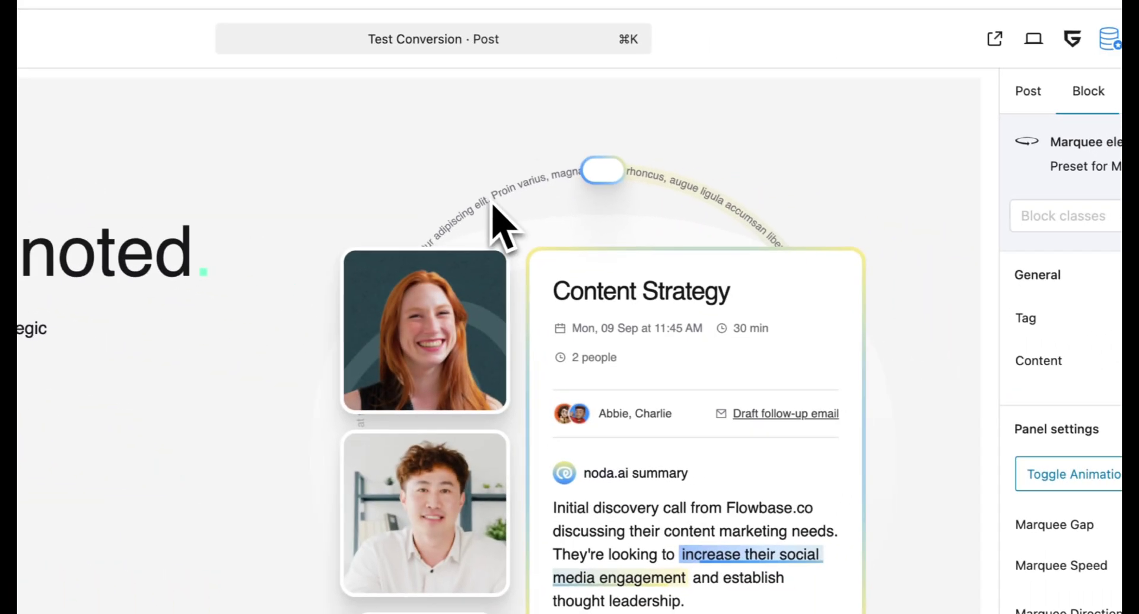
# Give the circular text SVG a Custom animation type with Animate Infinite enabled.
pyautogui.click(493, 205)
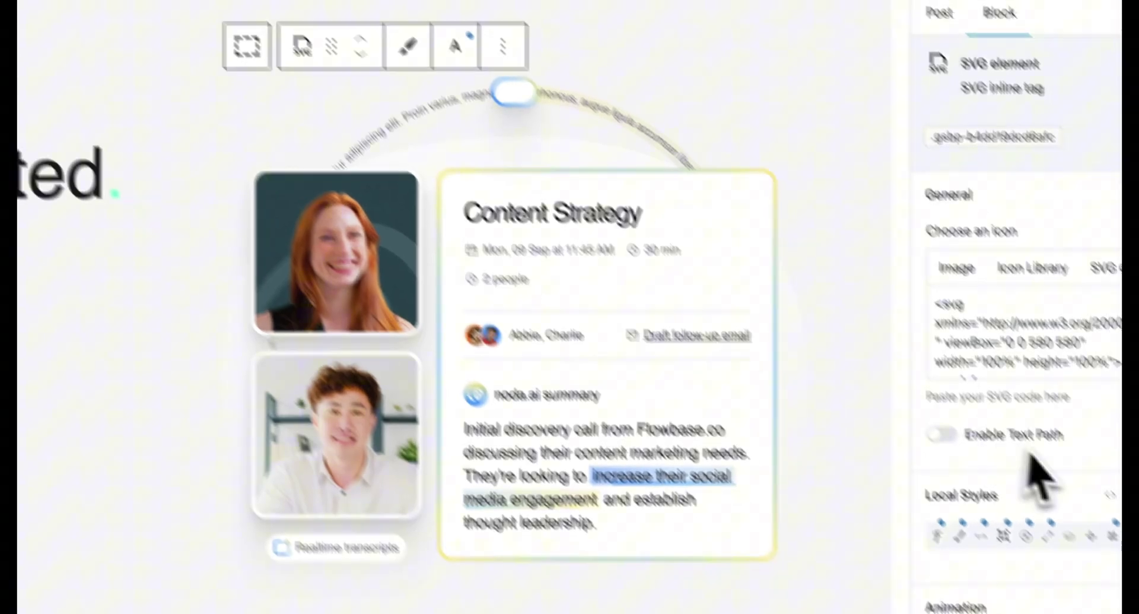
pyautogui.scroll(-3, 1104, 534)
pyautogui.click(1052, 517)
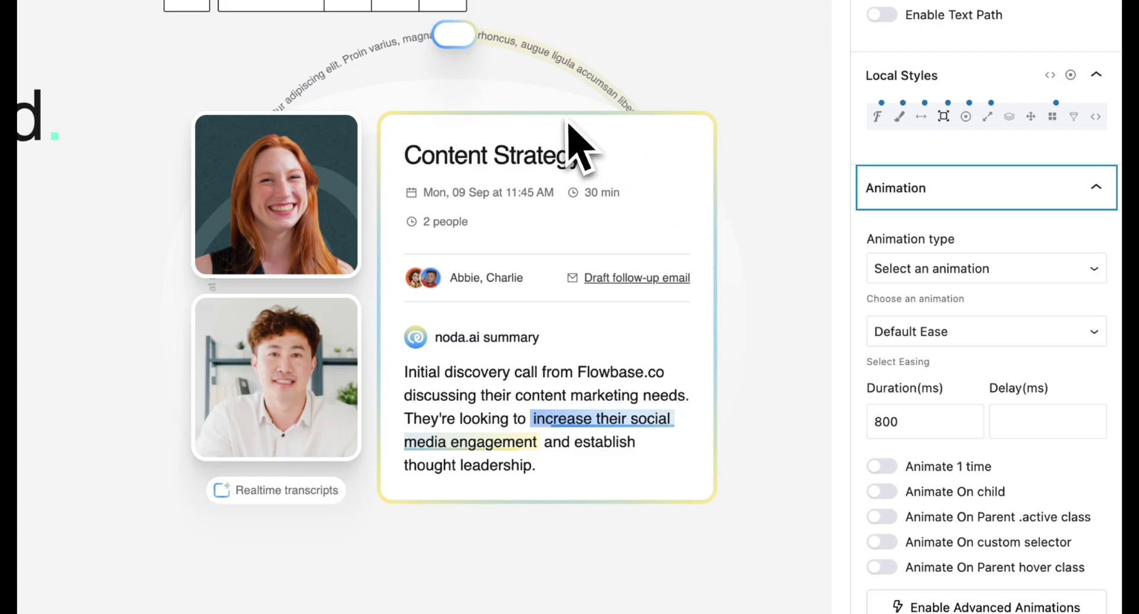
pyautogui.click(937, 270)
pyautogui.scroll(-10, 979, 291)
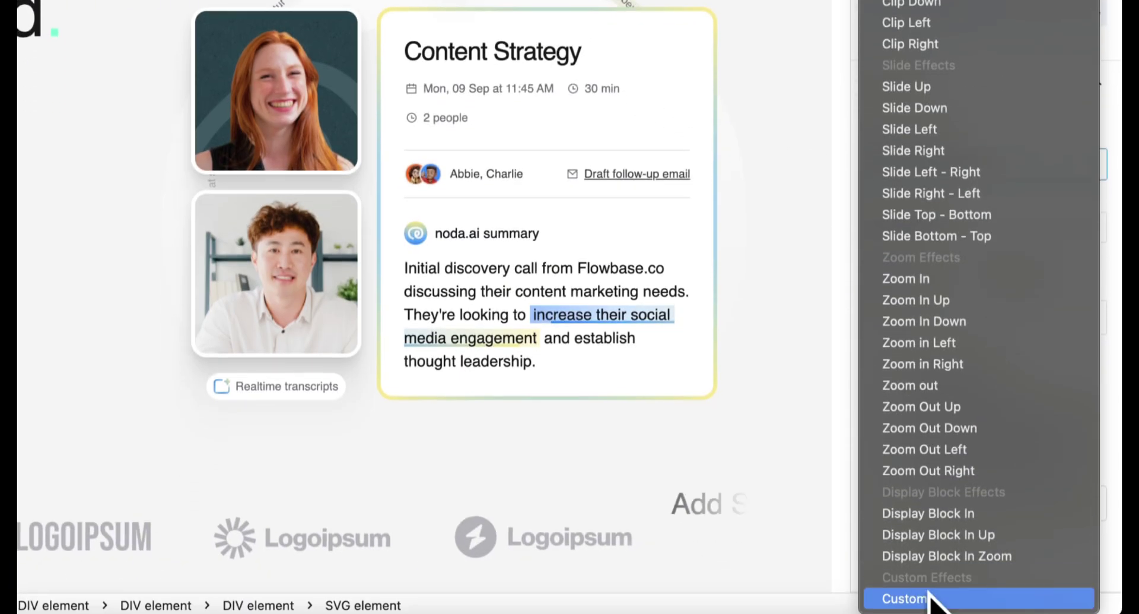
pyautogui.click(918, 601)
pyautogui.scroll(-5, 1030, 318)
pyautogui.click(899, 118)
# Add a Transform > Rotate of 360 to the arc's animation.
pyautogui.scroll(-4, 992, 318)
pyautogui.click(1095, 264)
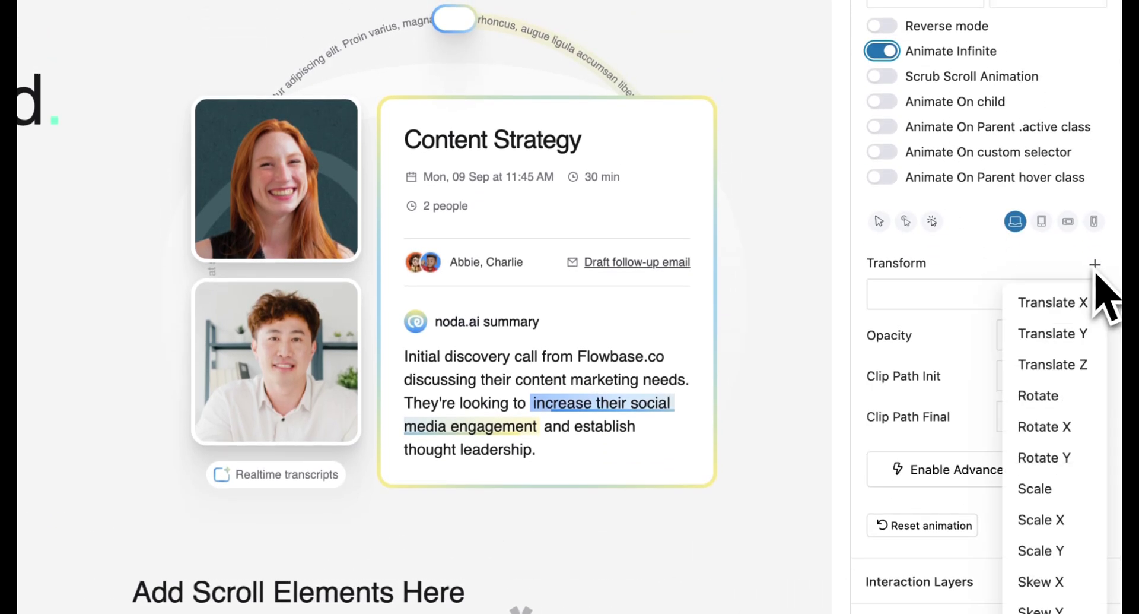
pyautogui.click(1075, 394)
pyautogui.click(1009, 371)
pyautogui.write('360')
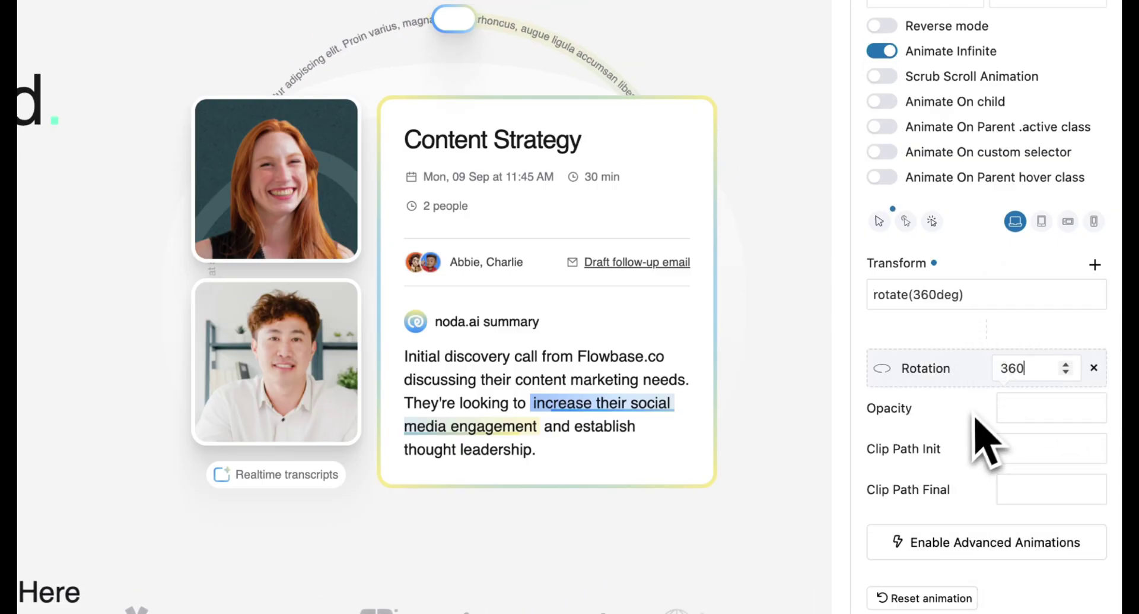
# Set Animation Time to 30, then select the hero section to review it.
pyautogui.scroll(2, 947, 321)
pyautogui.scroll(2, 950, 290)
pyautogui.click(911, 213)
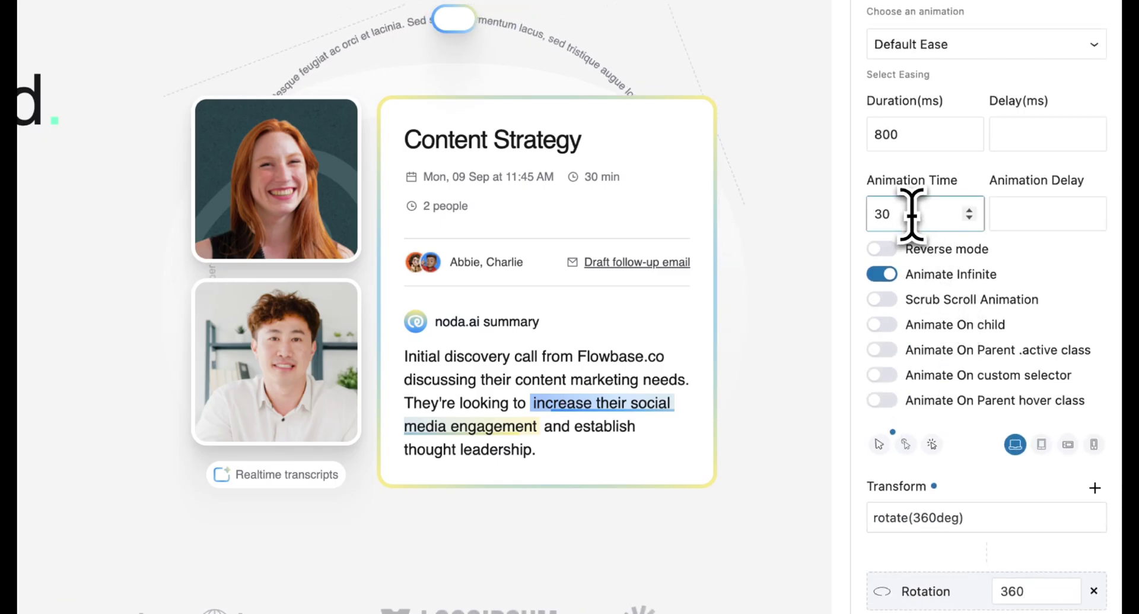
pyautogui.click(772, 420)
pyautogui.scroll(-3, 753, 477)
pyautogui.scroll(3, 738, 483)
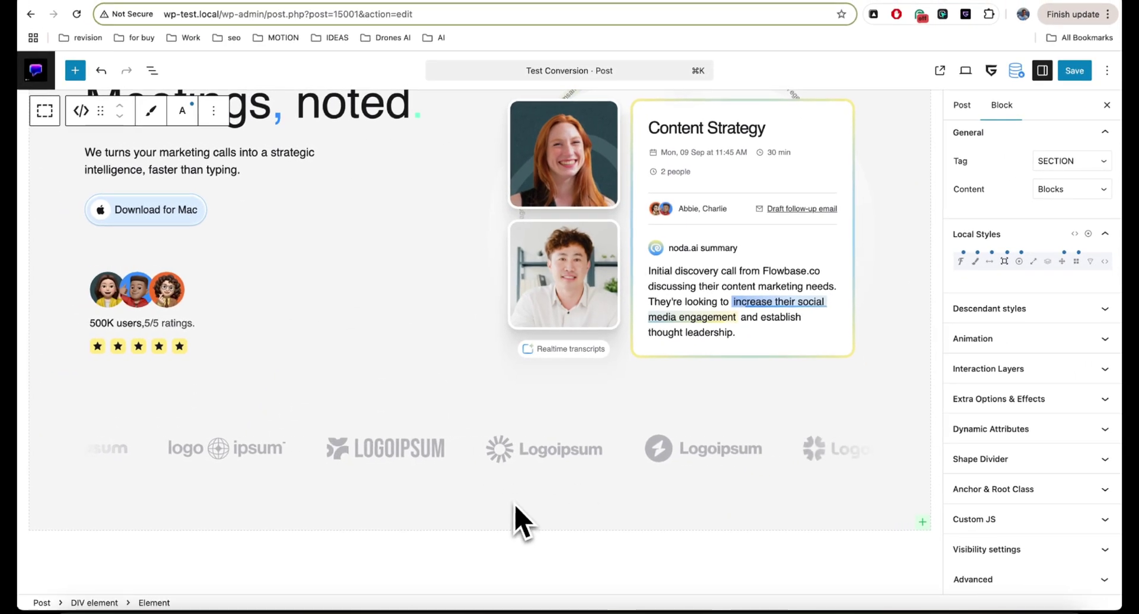
pyautogui.scroll(-1, 515, 507)
pyautogui.scroll(-2, 515, 507)
pyautogui.scroll(5, 512, 463)
pyautogui.scroll(-3, 512, 463)
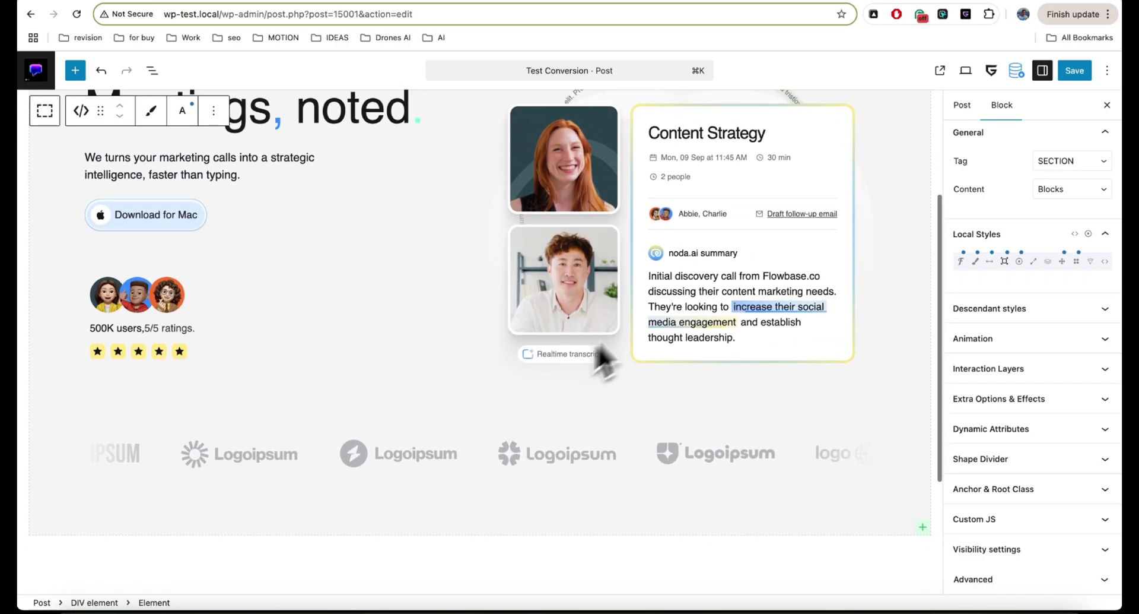
pyautogui.scroll(3, 659, 326)
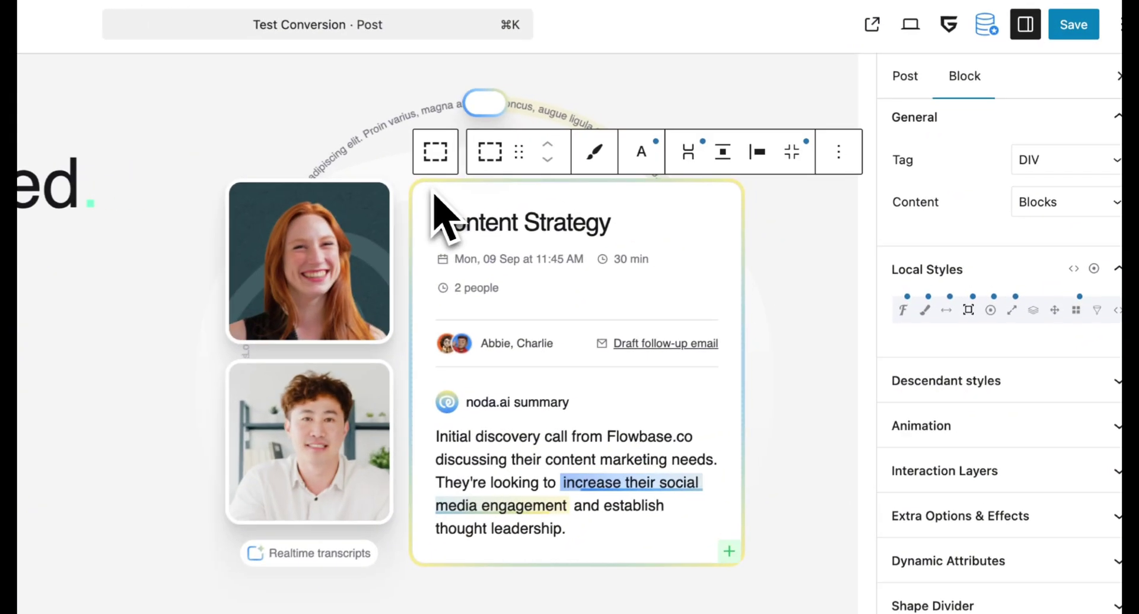